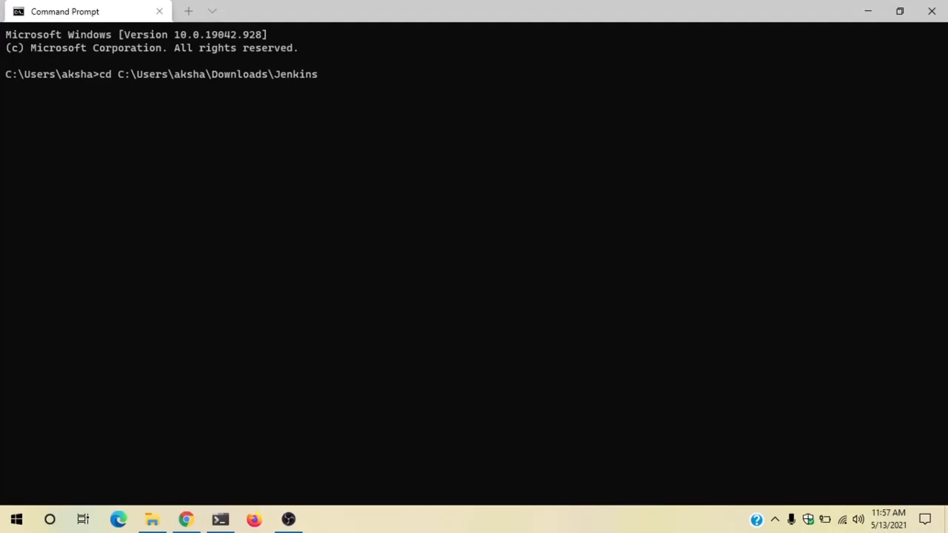
Enter the Jenkins folder and launch java -jar jenkins.war --httpPort=9090, correcting typos.
key(Return)
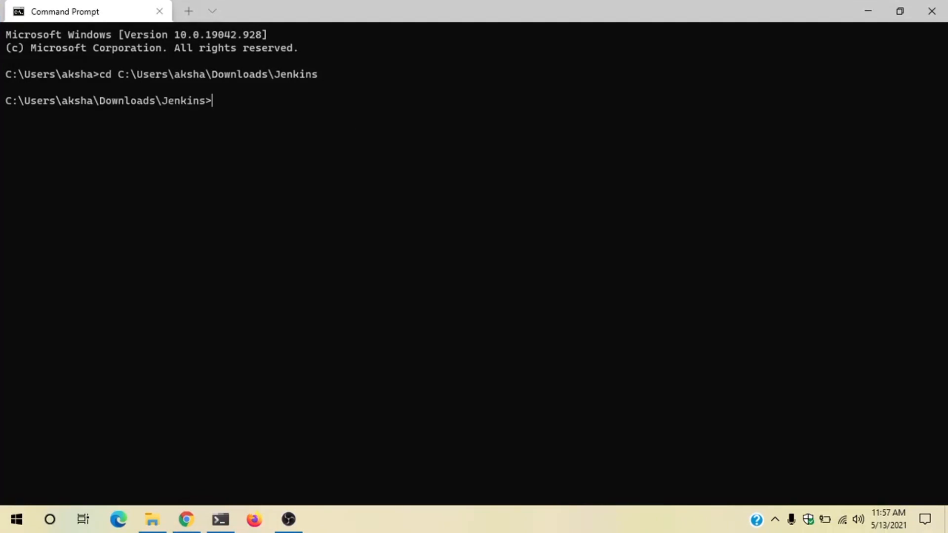
text(java -jar jenkins.)
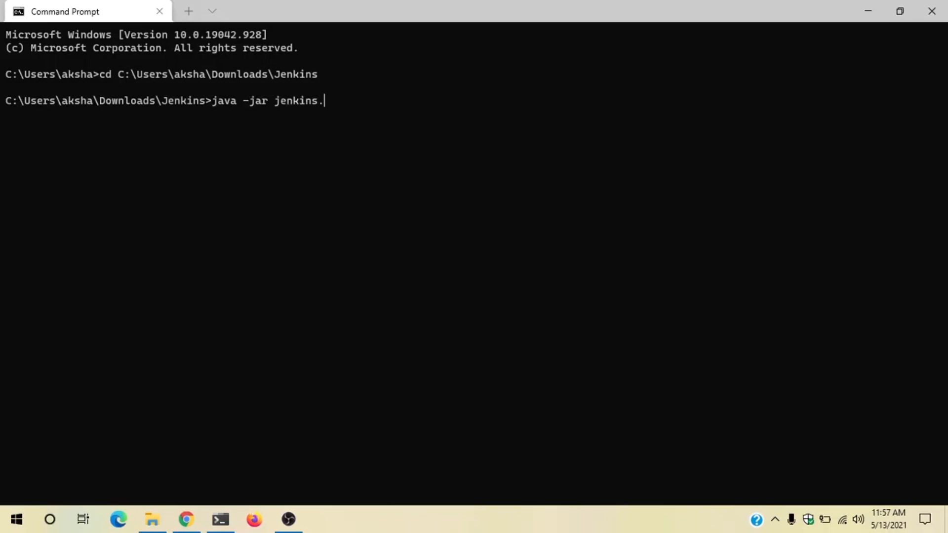
text(war --httpPort)
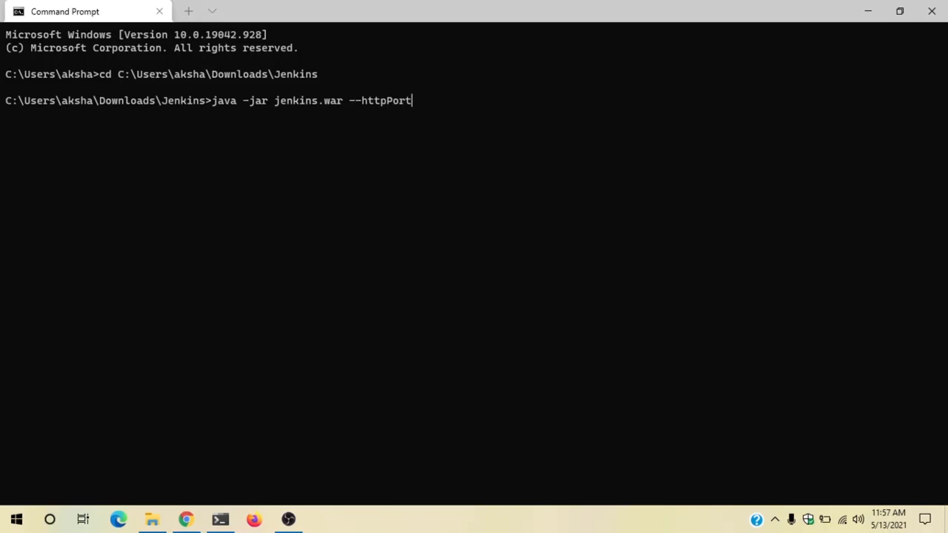
text(=9090)
key(Return)
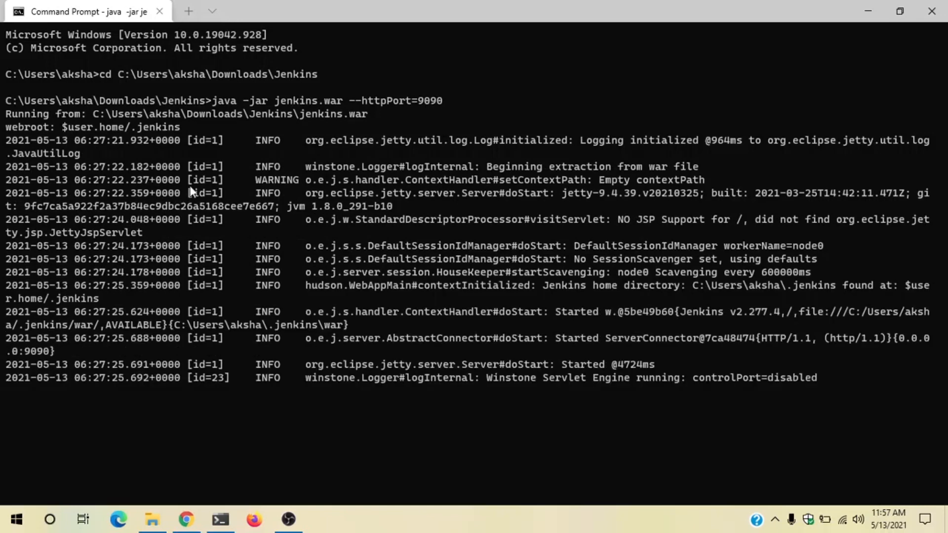
Launch Firefox, dismiss the default-browser prompt, close MSN and load localhost:9090 in a fresh tab.
click(252, 520)
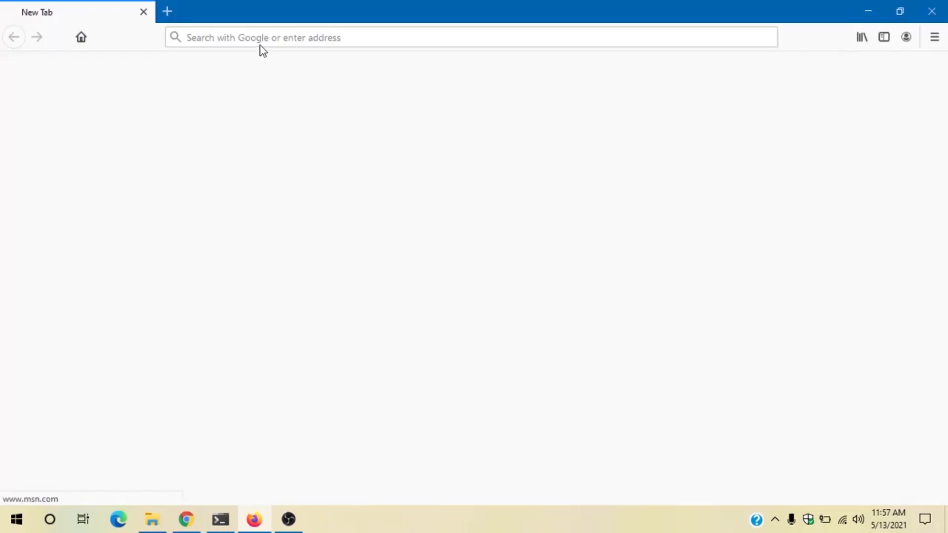
click(536, 284)
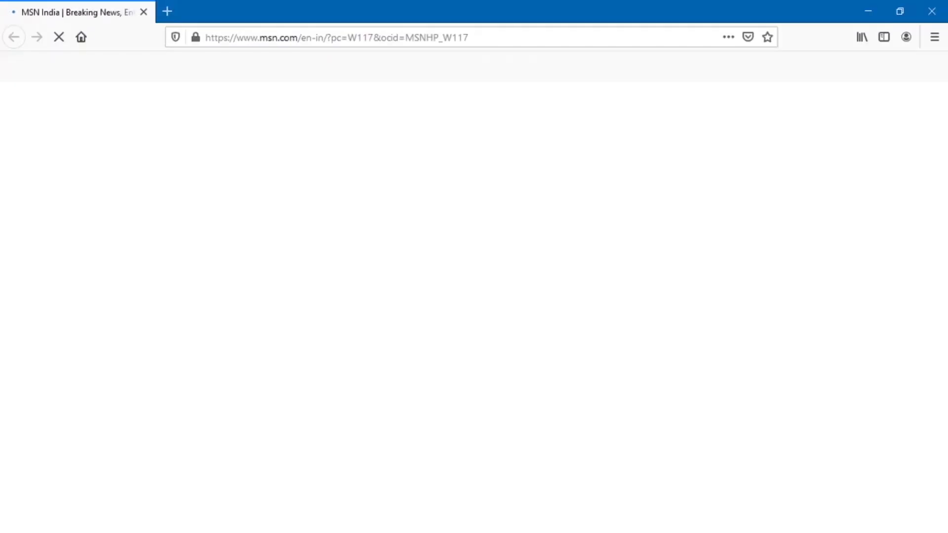
click(295, 42)
click(167, 13)
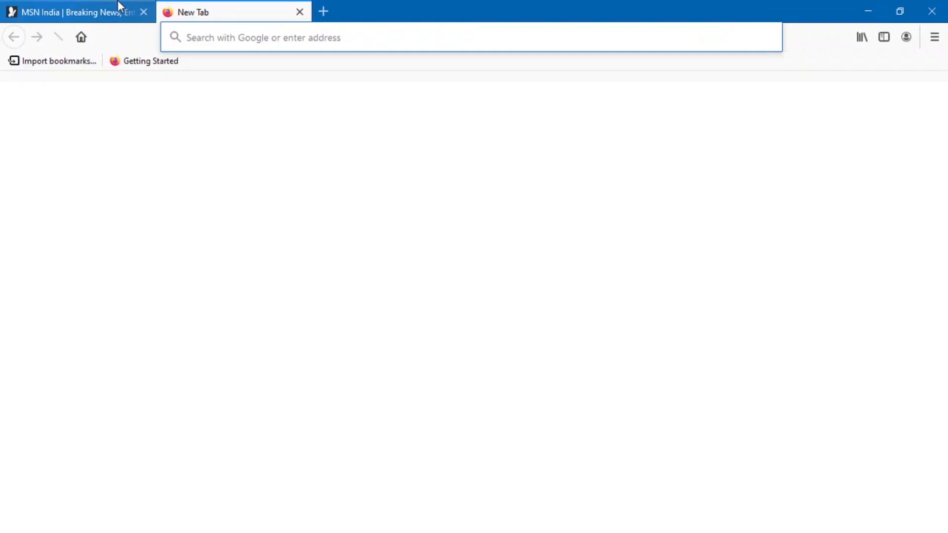
click(143, 11)
text(l)
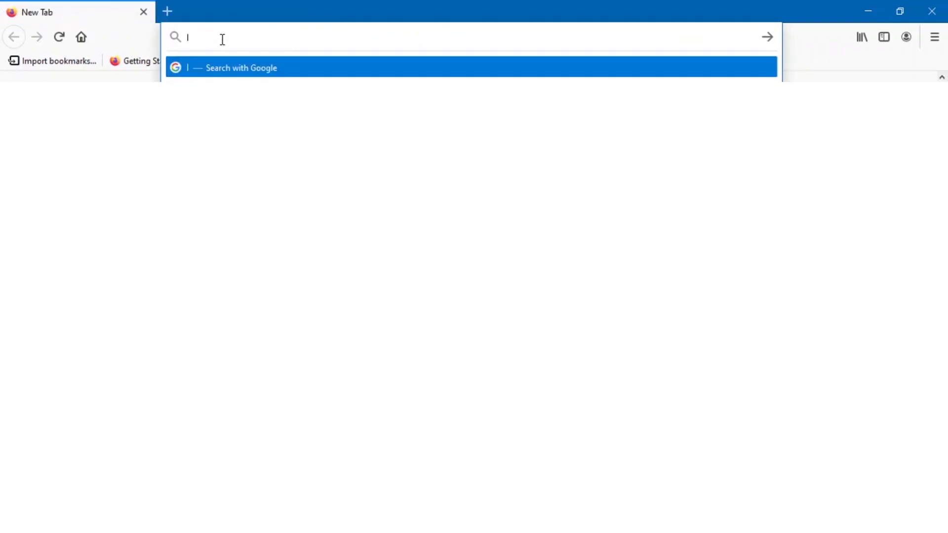
text(ocalhost:9090)
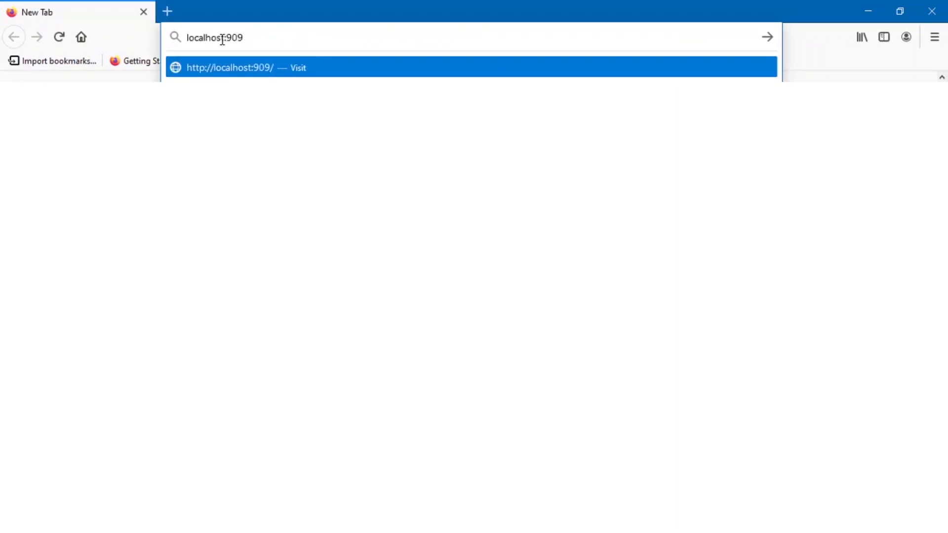
key(Return)
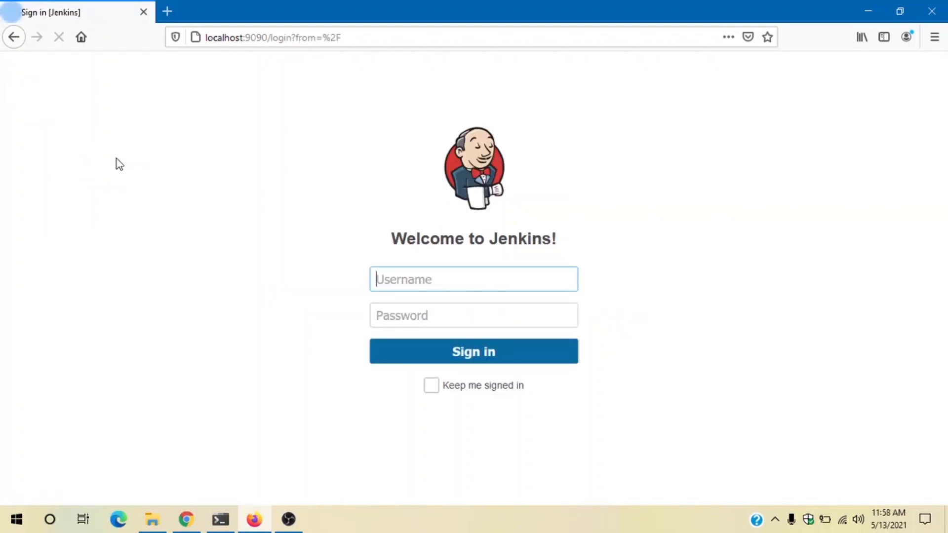
Sign in with the Jenkins username and password, decline saving the login, and open Manage Jenkins.
click(496, 272)
text(akshayshar)
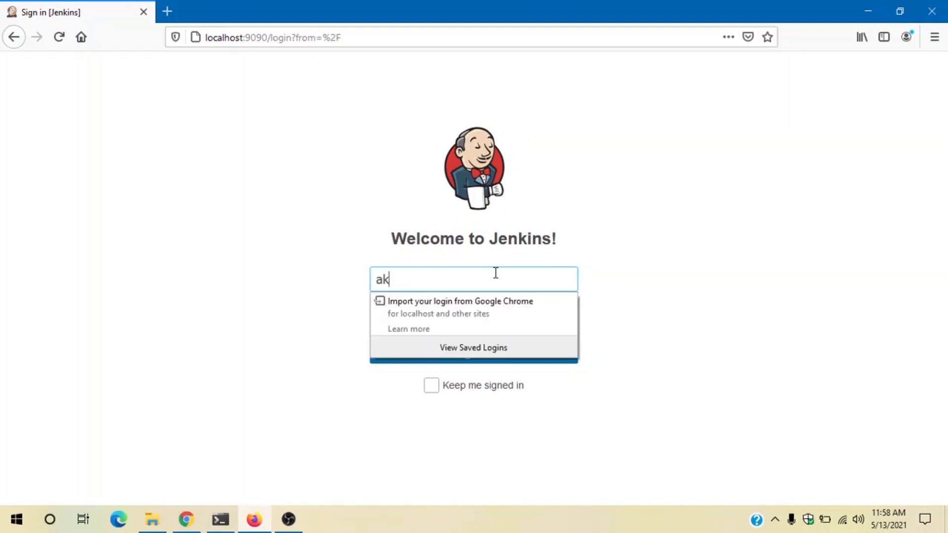
key(Tab)
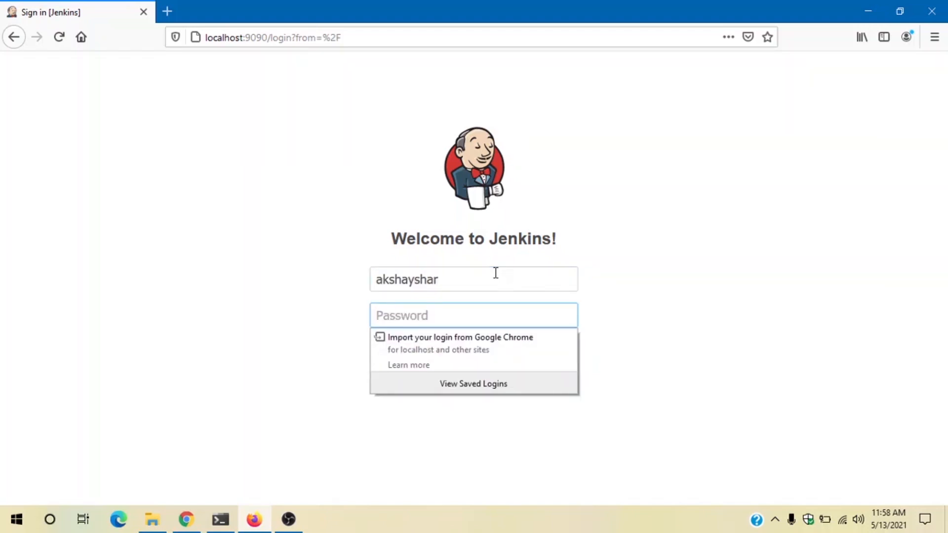
text(********)
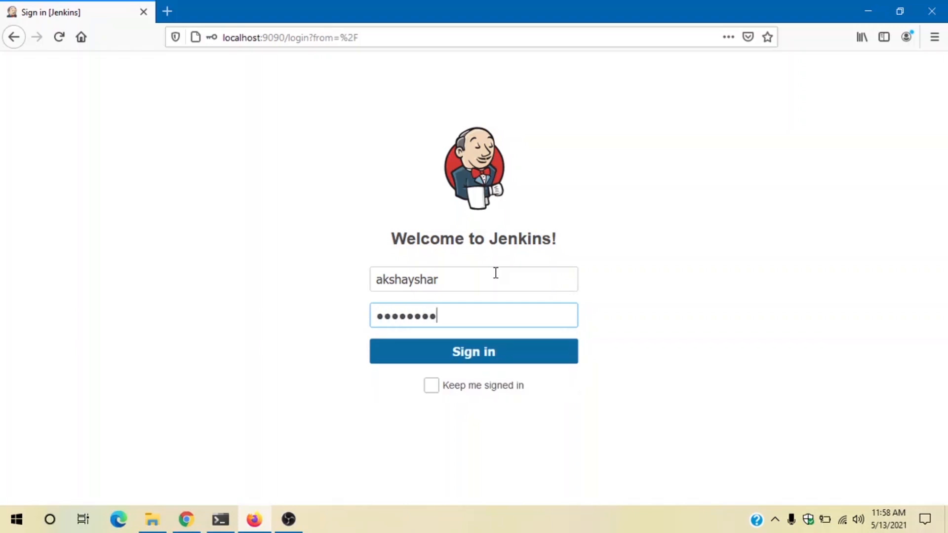
key(Return)
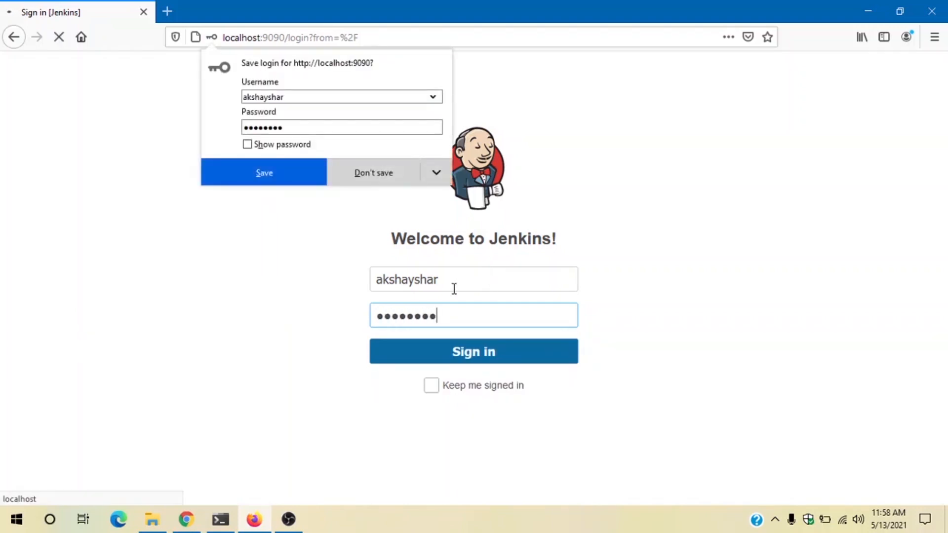
click(381, 181)
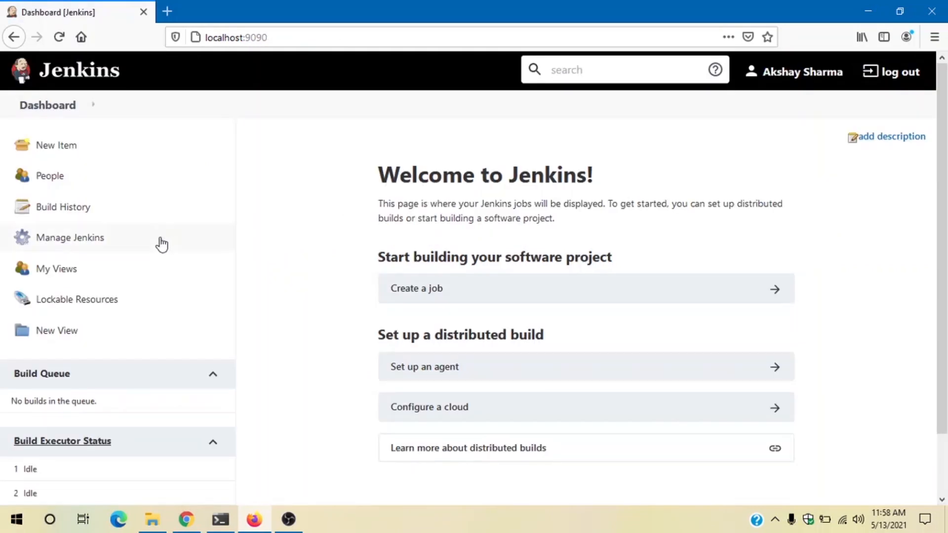
click(92, 243)
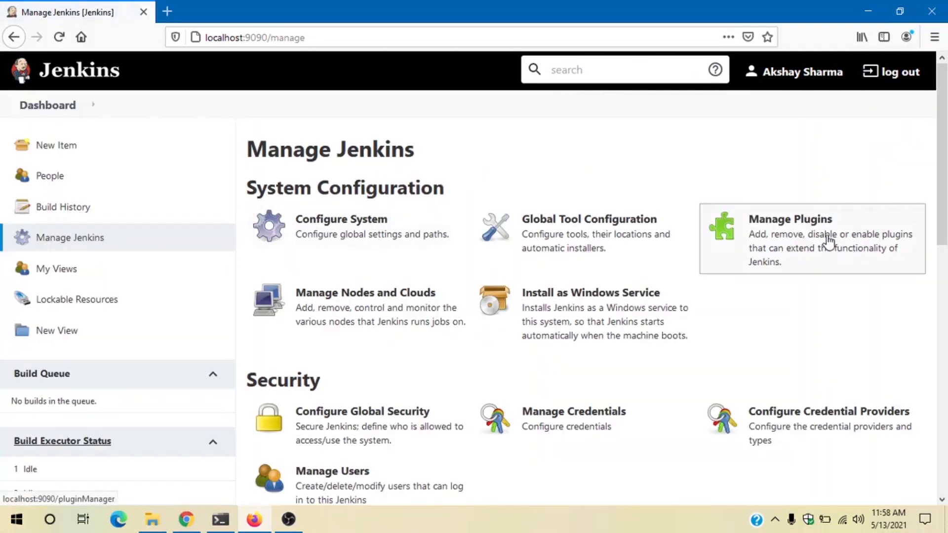
Search the Plugin Manager's Available tab for 'git plugin' and scan the results.
click(820, 254)
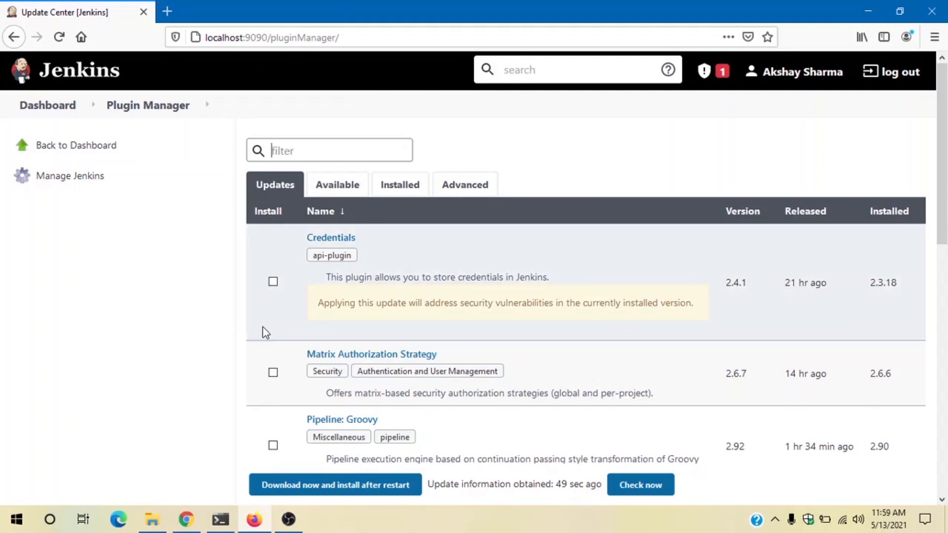
click(338, 185)
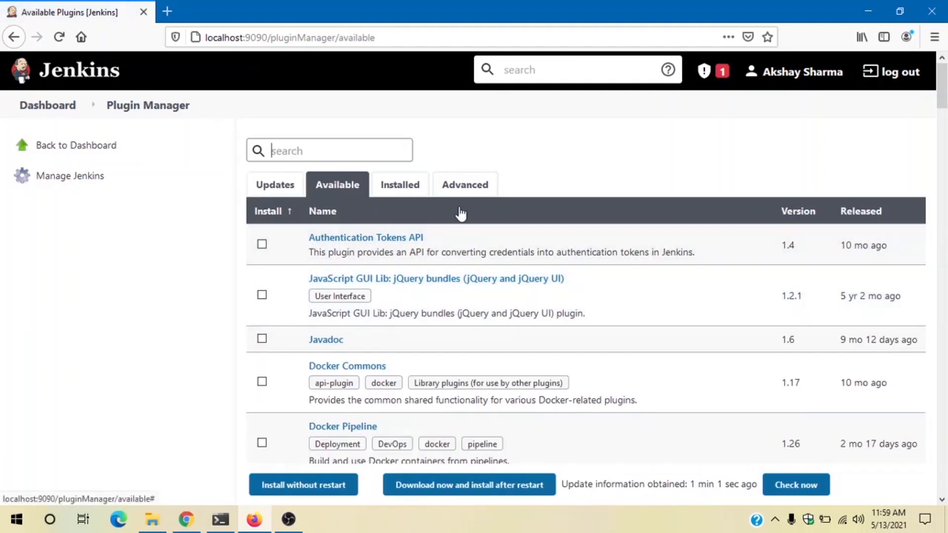
text(git)
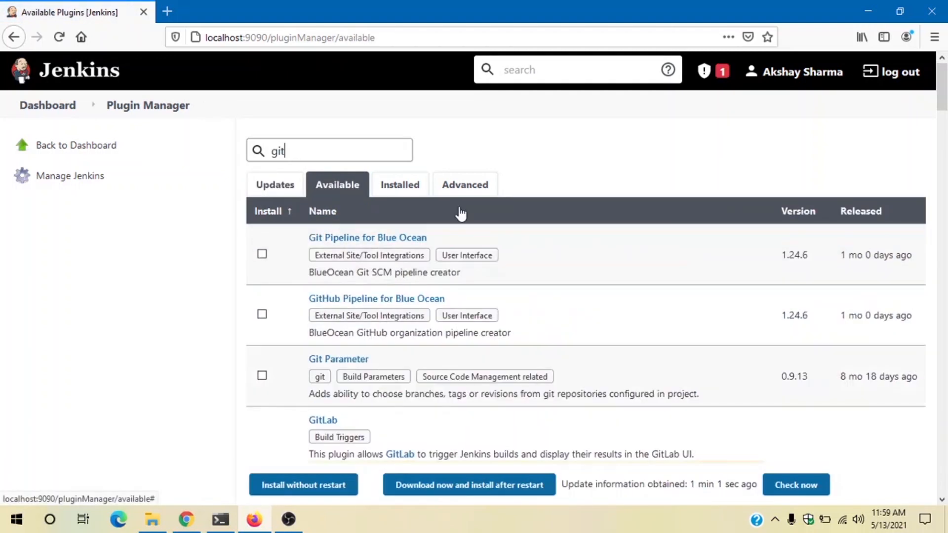
text( plugin)
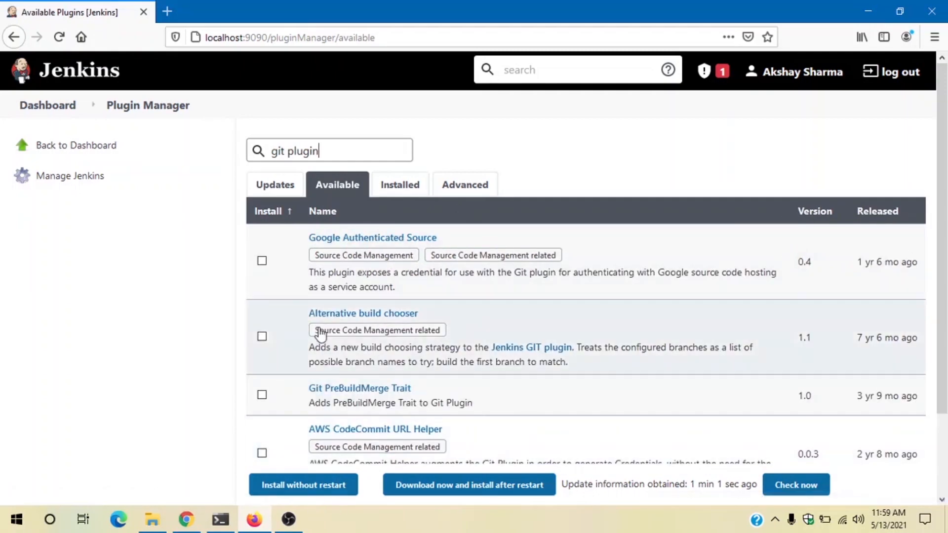
scroll(331, 275, down, 2)
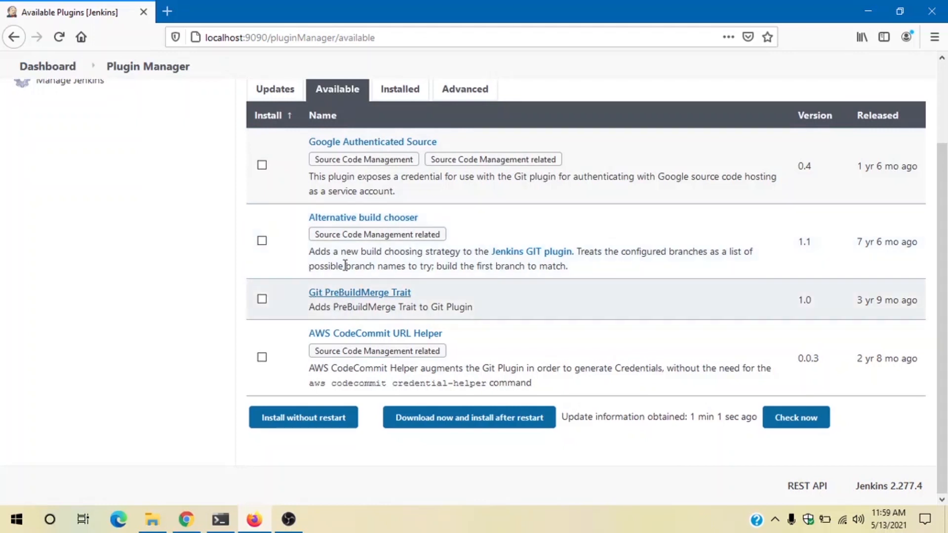
scroll(366, 237, up, 2)
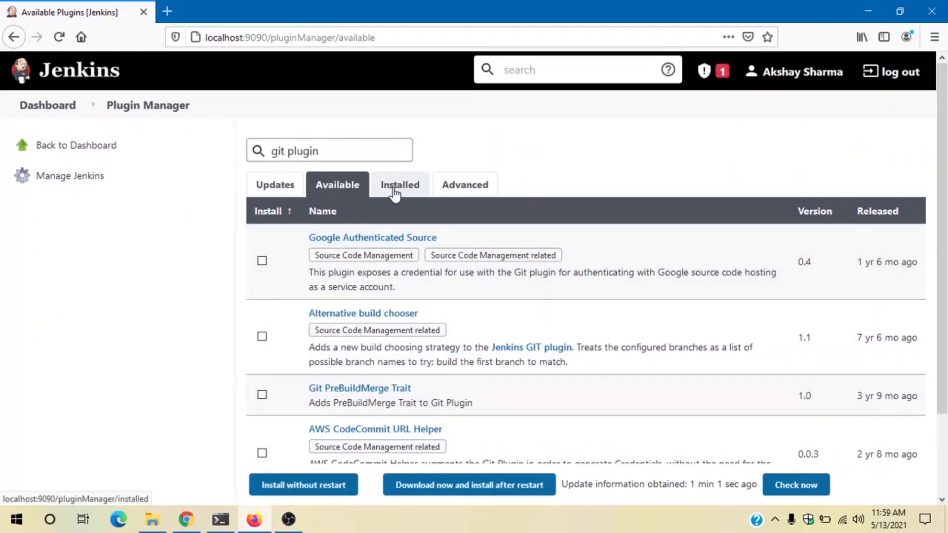
Filter the Installed plugins for 'git plugin' to confirm the Git plugin is already installed.
click(397, 190)
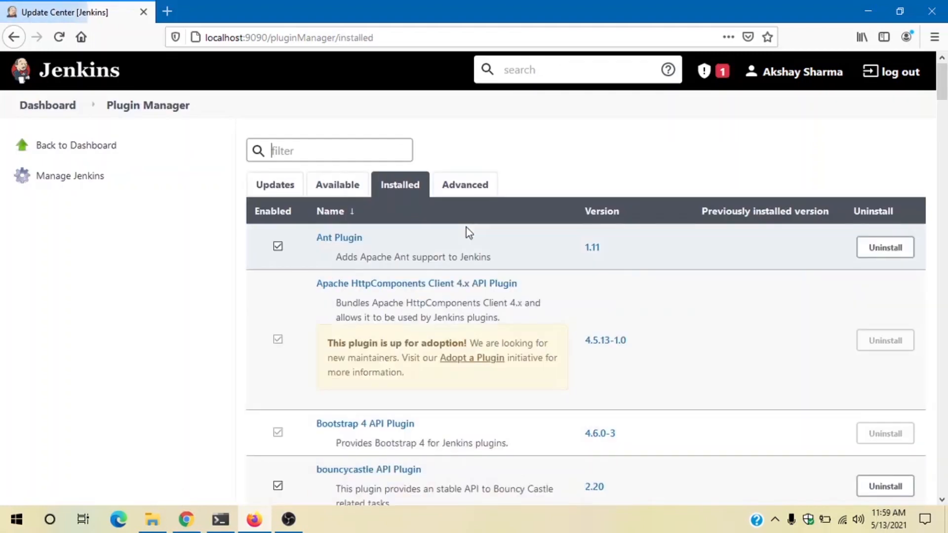
click(289, 148)
text(git)
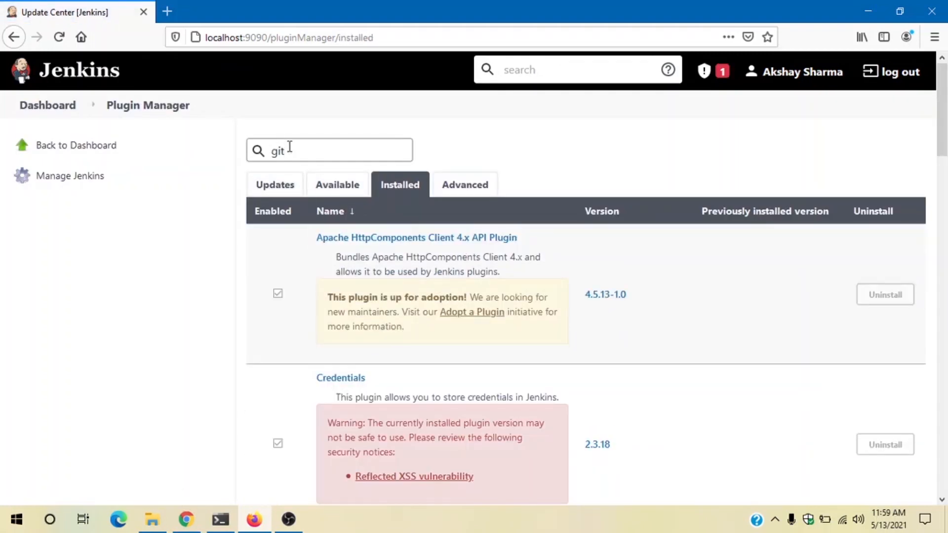
text( plugin)
scroll(180, 256, down, 6)
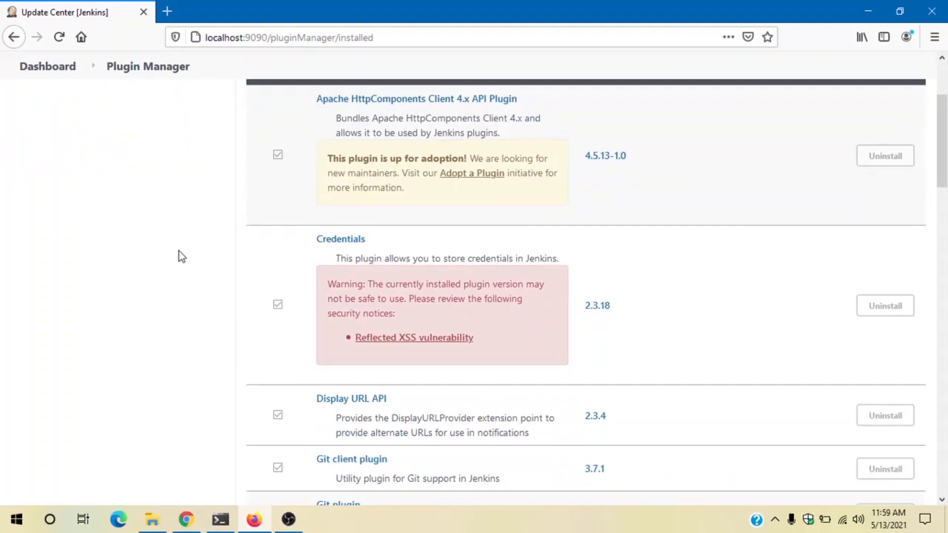
drag(370, 296, 315, 294)
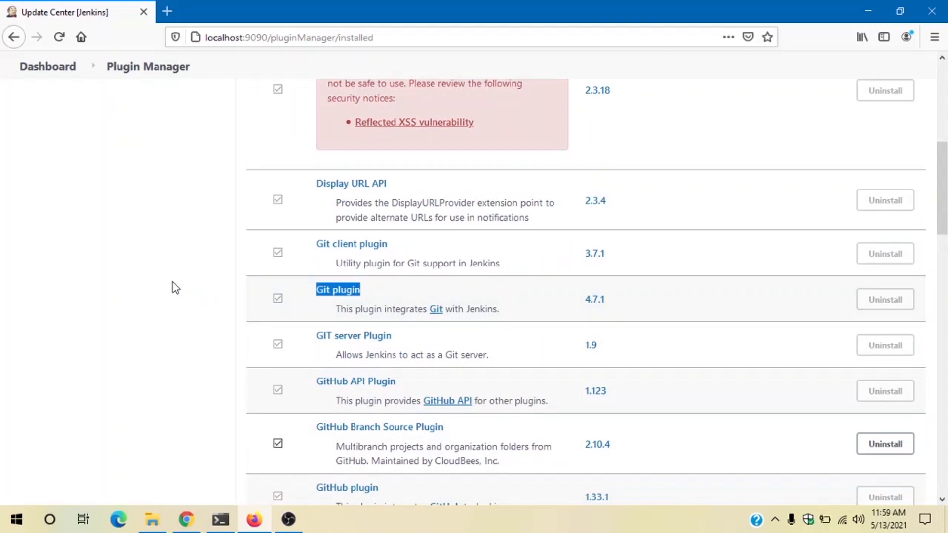
scroll(176, 270, up, 4)
scroll(313, 215, up, 3)
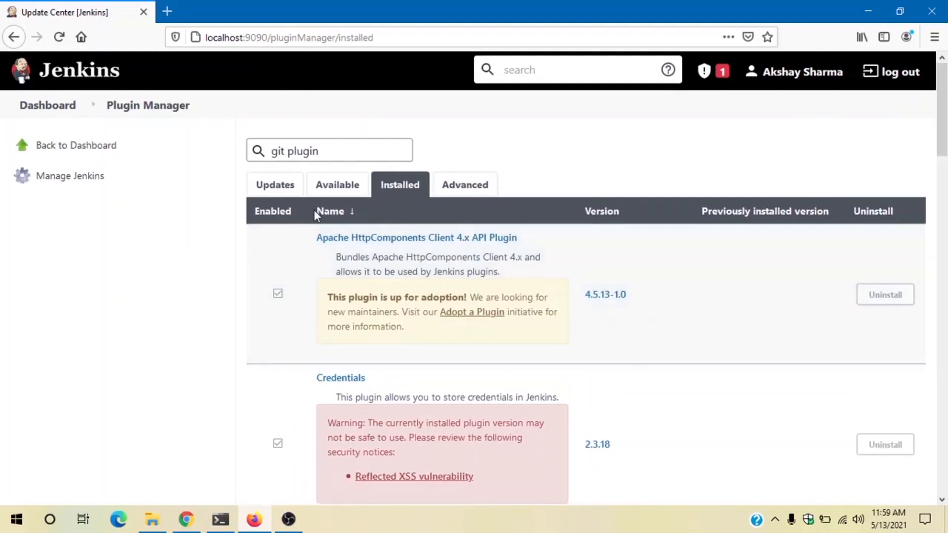
Search Available plugins for 'git plugin' and tick the Google Authenticated Source plugin.
click(327, 194)
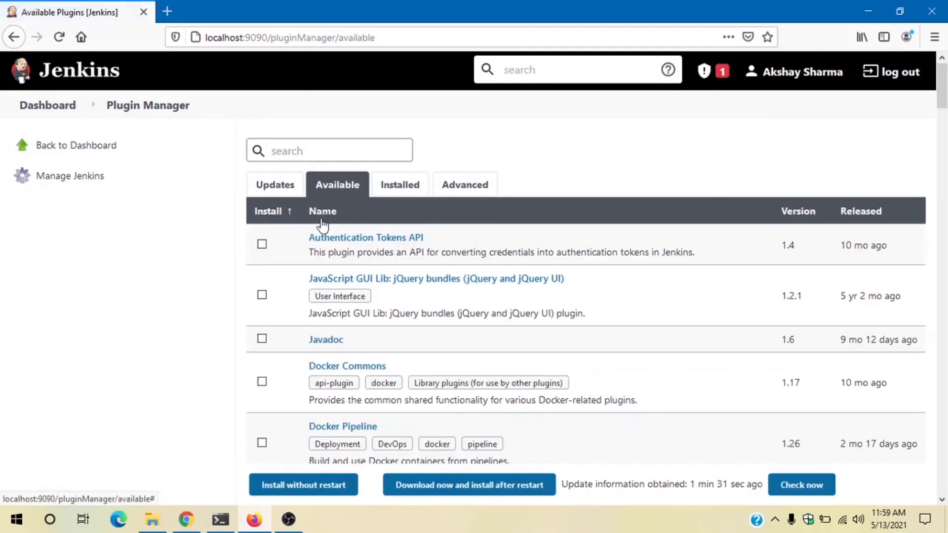
text(git plugin)
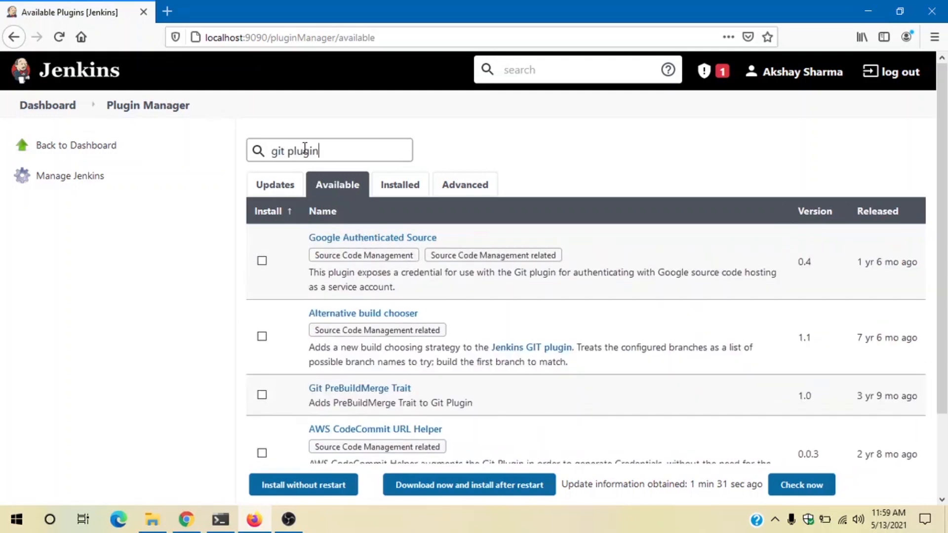
click(262, 261)
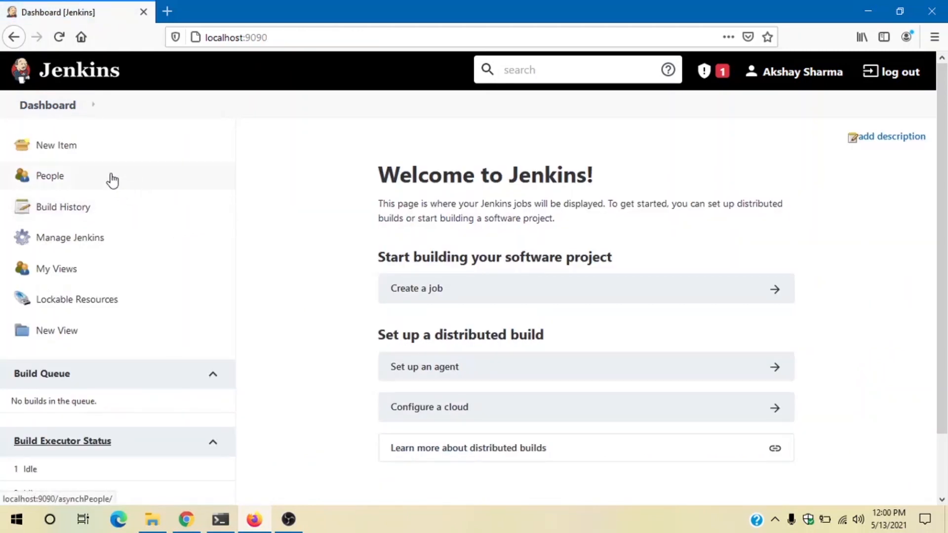
Name a new item 'Git-Demo', choose Freestyle project, and confirm with OK.
click(72, 149)
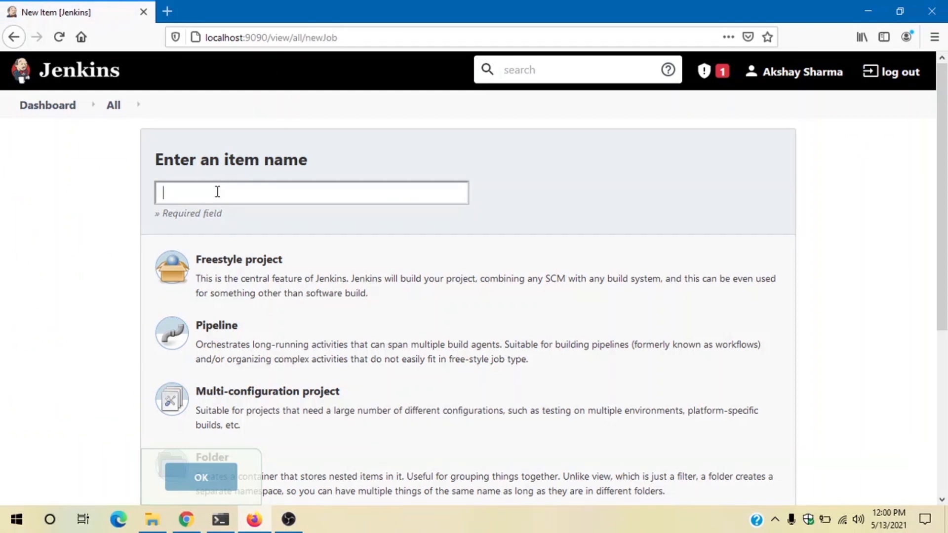
text(Git-Demo)
click(257, 291)
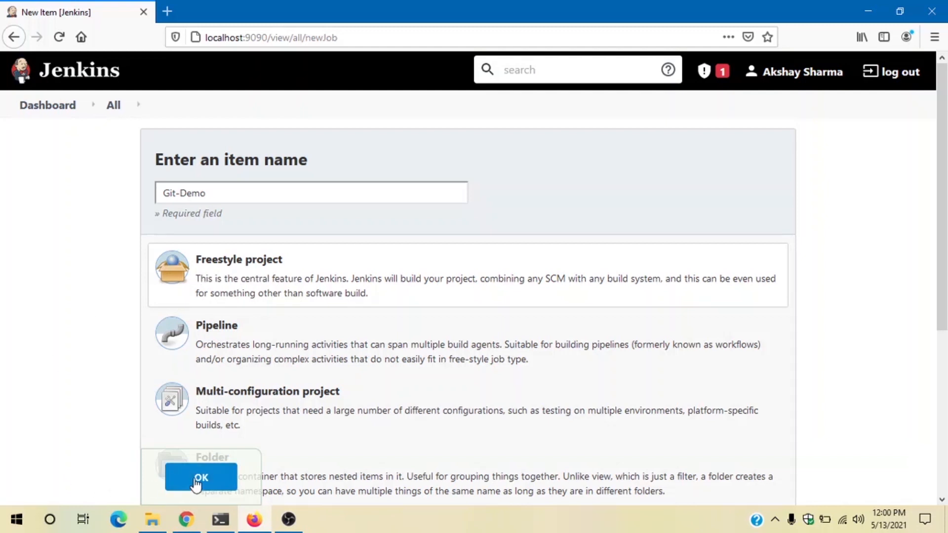
drag(229, 193, 99, 191)
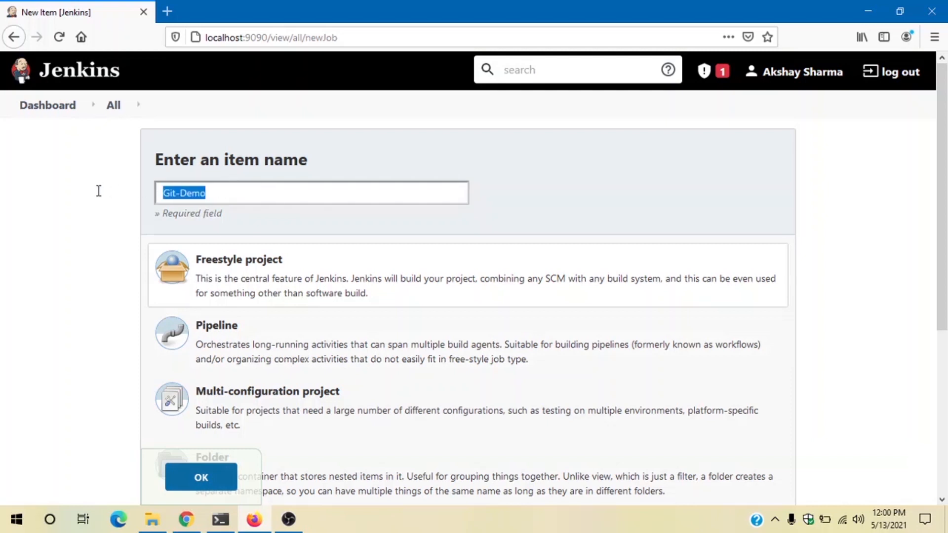
click(189, 478)
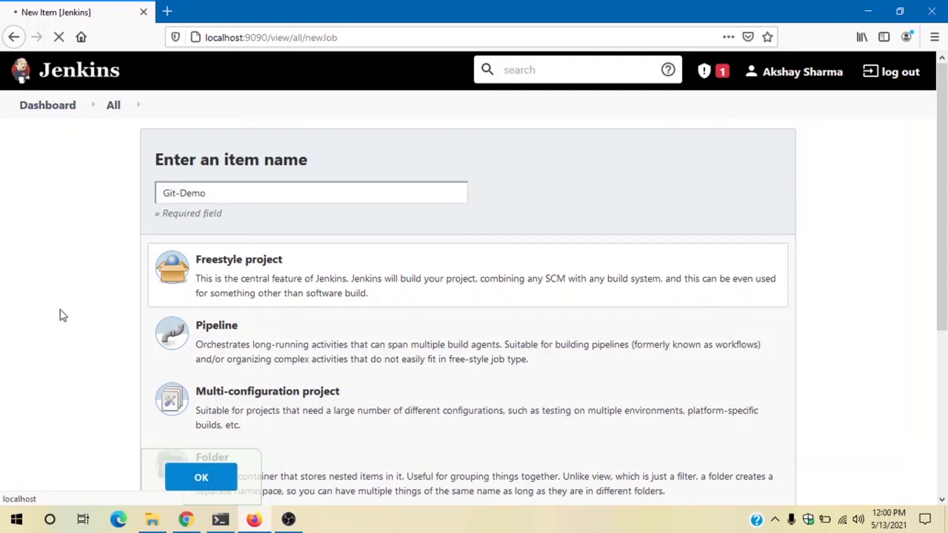
Open the onestephub.in website in the other browser's new tab.
click(187, 527)
click(117, 12)
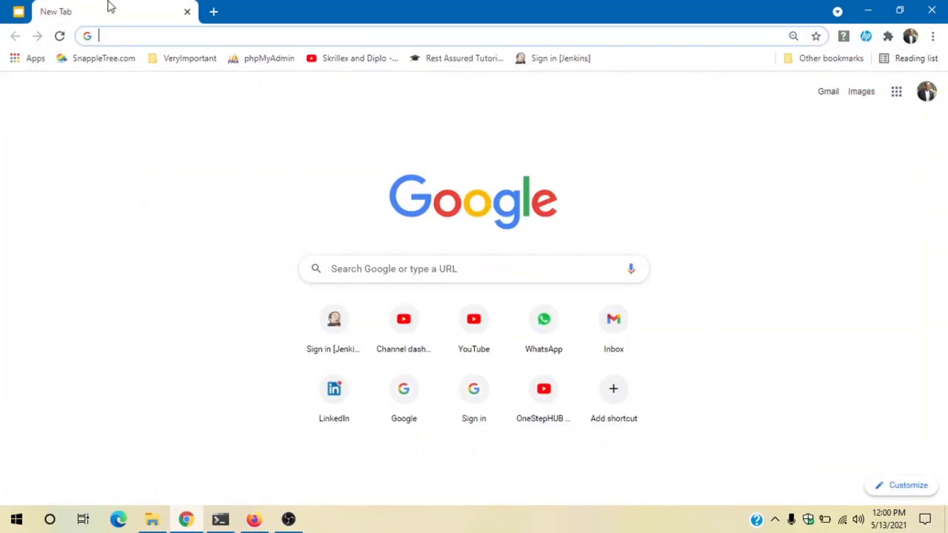
text(onestephub.in)
key(Return)
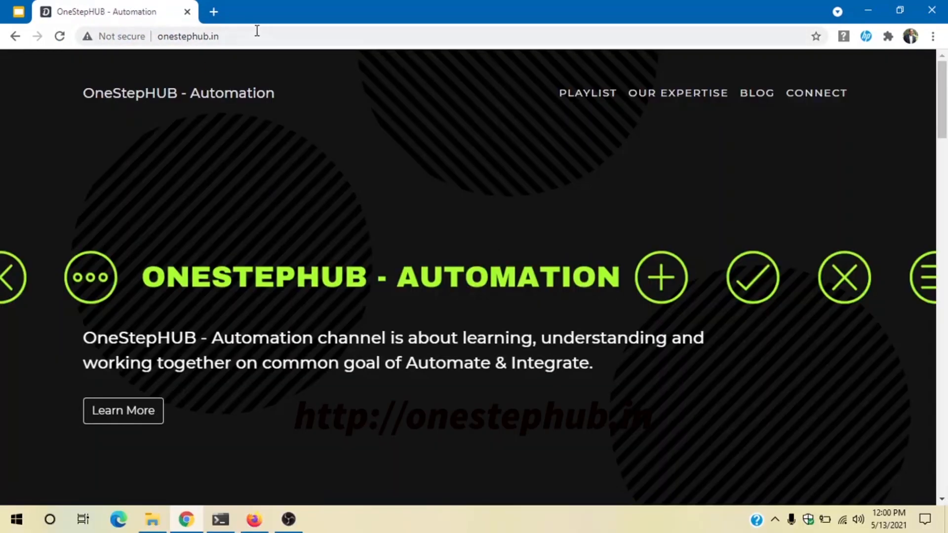
click(257, 31)
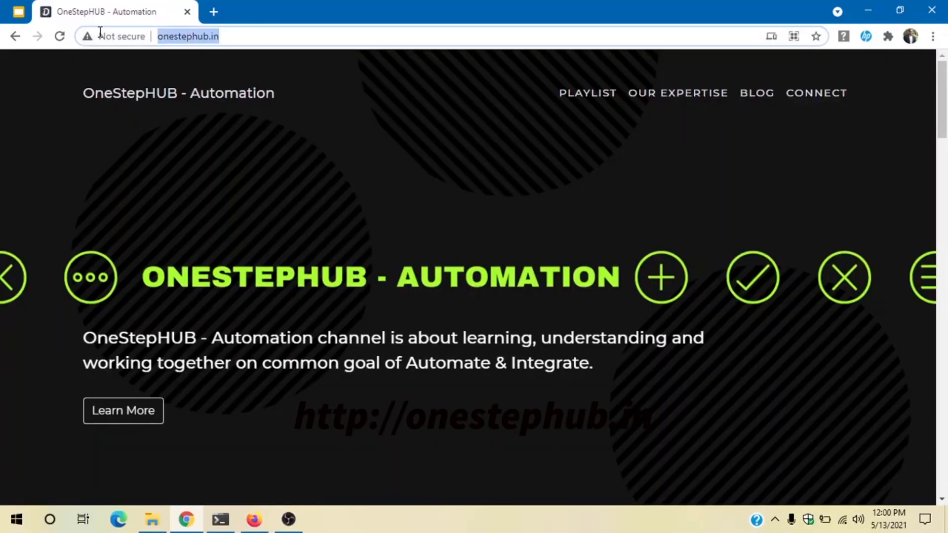
Follow the site's GitHub link and copy the soapui-extentter repository's HTTPS clone URL.
click(819, 99)
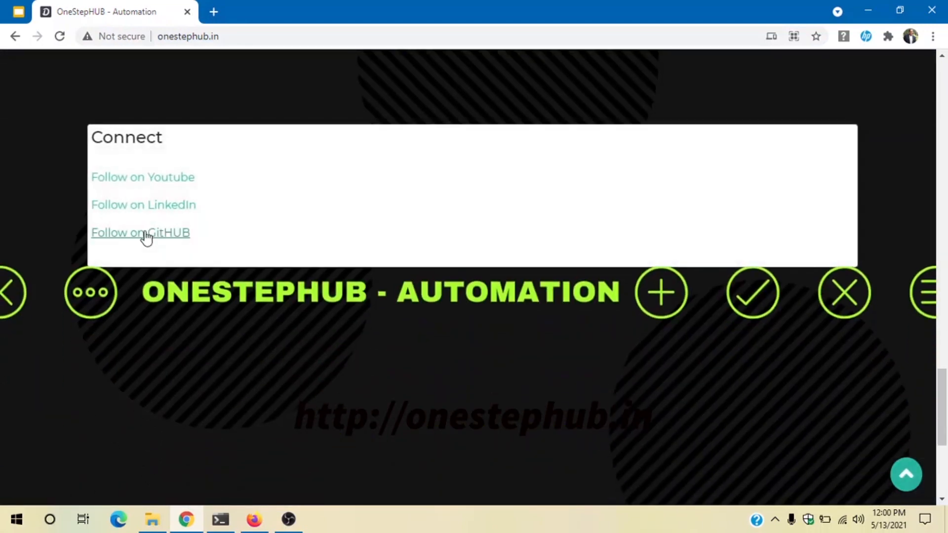
click(146, 236)
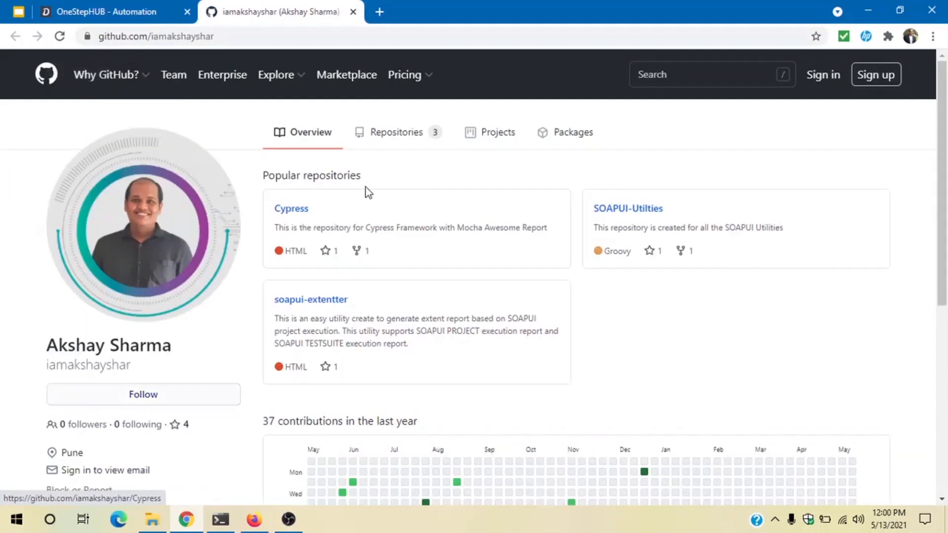
click(319, 307)
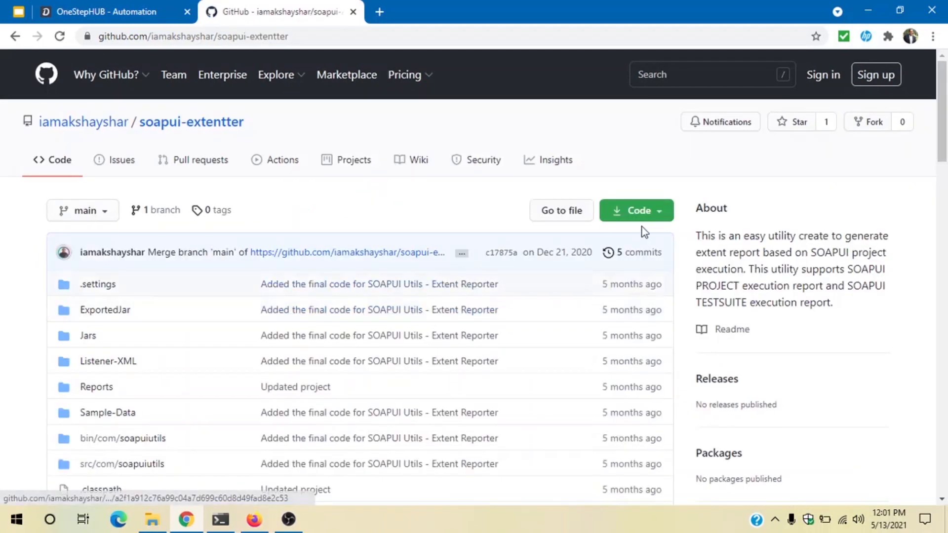
click(640, 211)
click(509, 290)
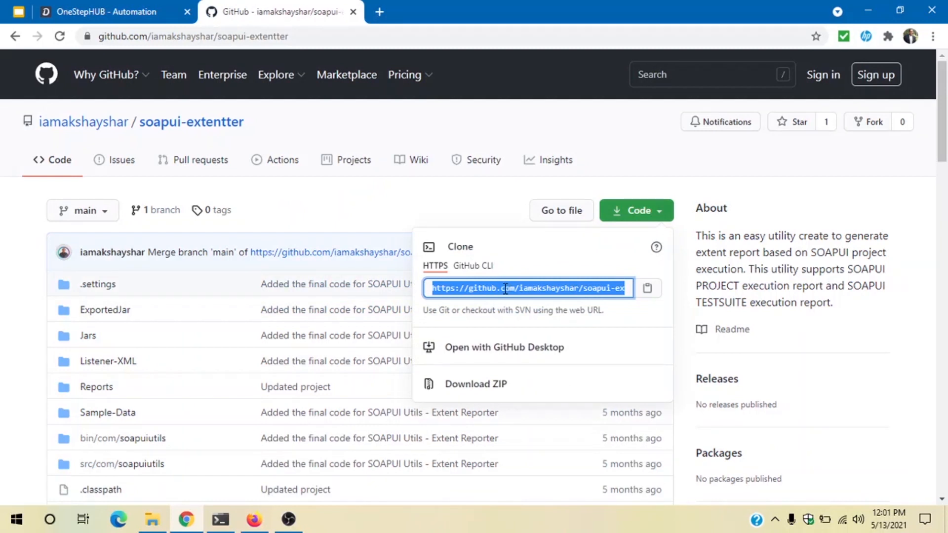
click(254, 519)
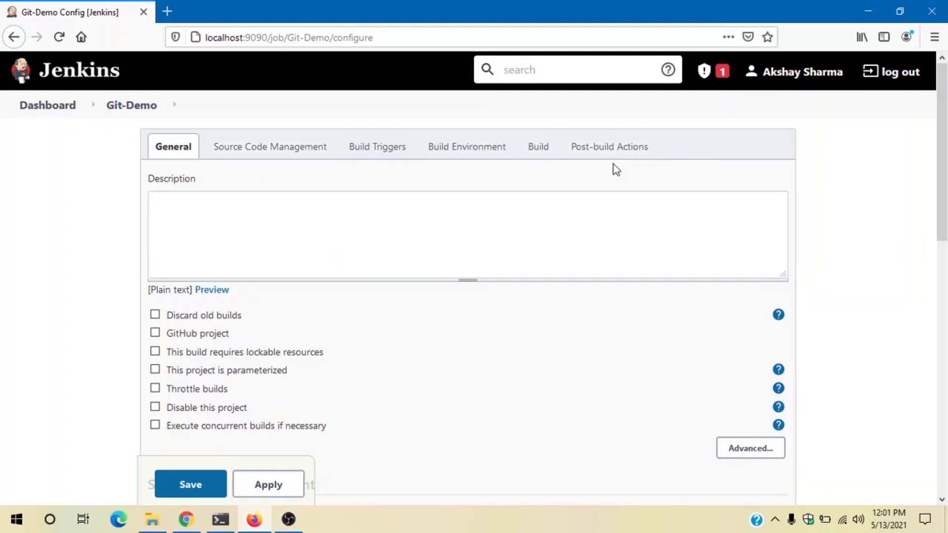
Select Git under Source Code Management and paste the soapui-extentter repository URL.
scroll(148, 230, down, 6)
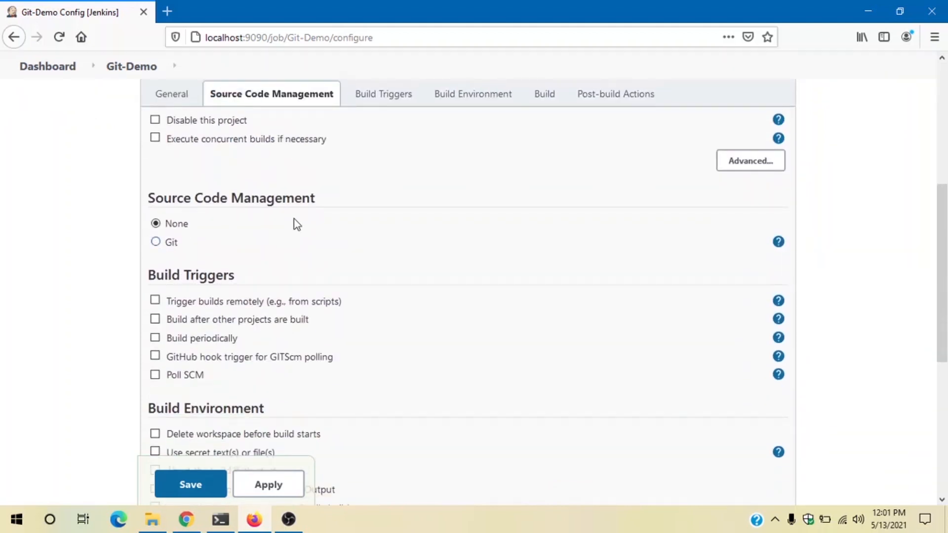
scroll(294, 219, up, 6)
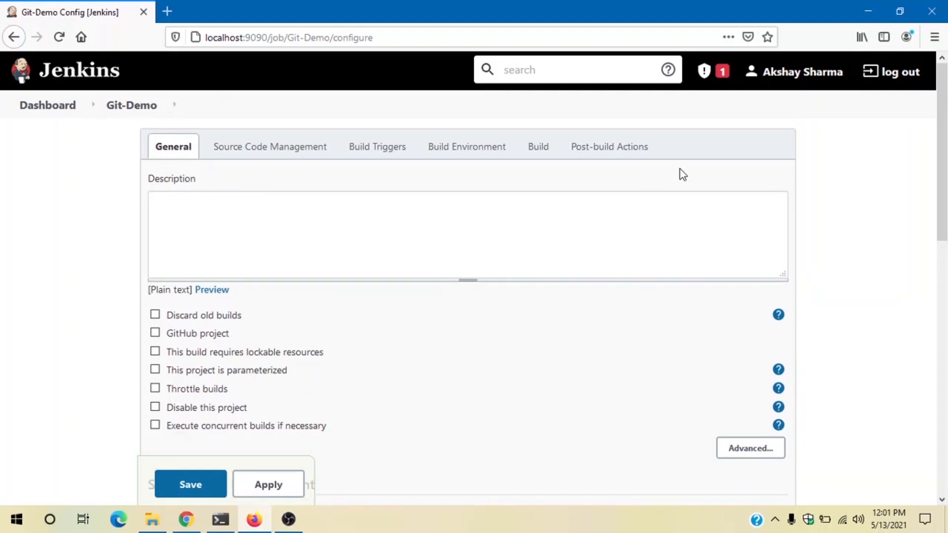
scroll(306, 133, down, 4)
click(256, 99)
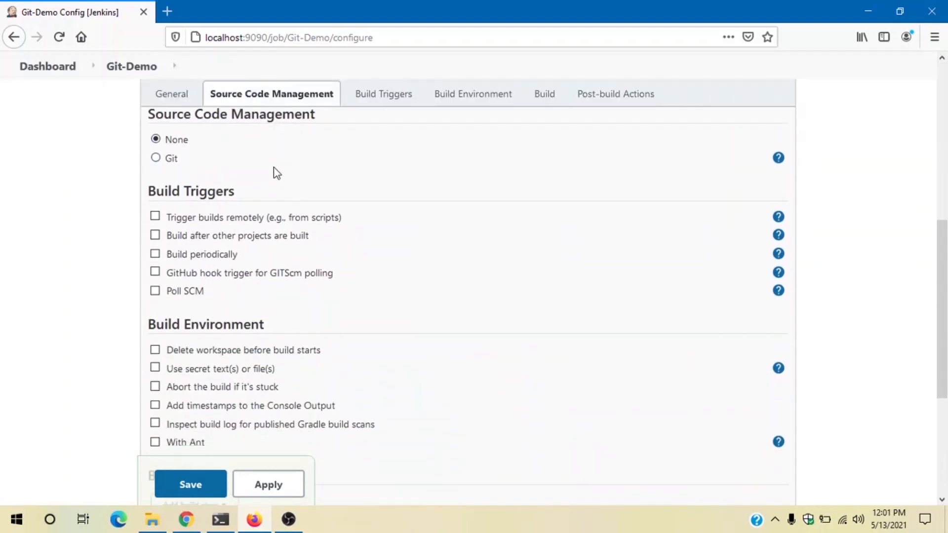
click(155, 148)
click(260, 218)
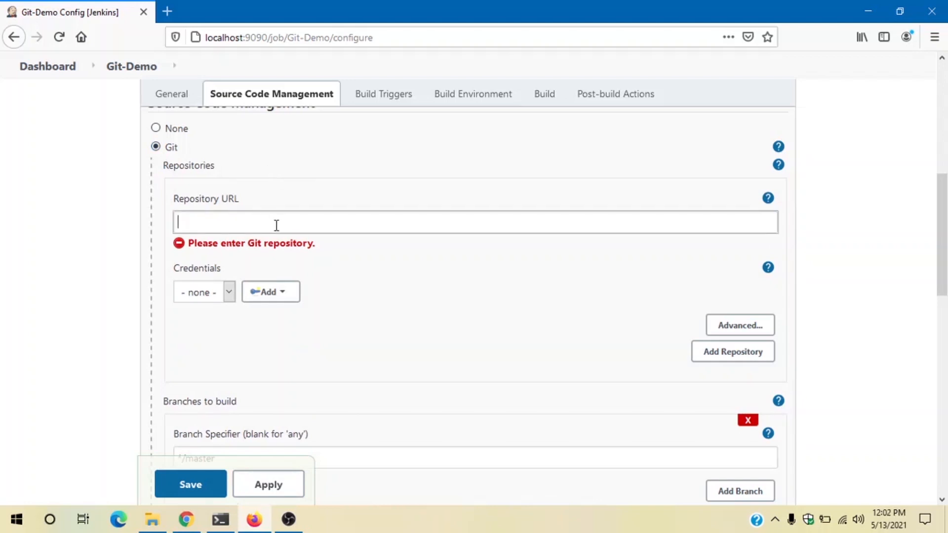
text(https://github.com/iamakshayshar/soapui-extentter.git)
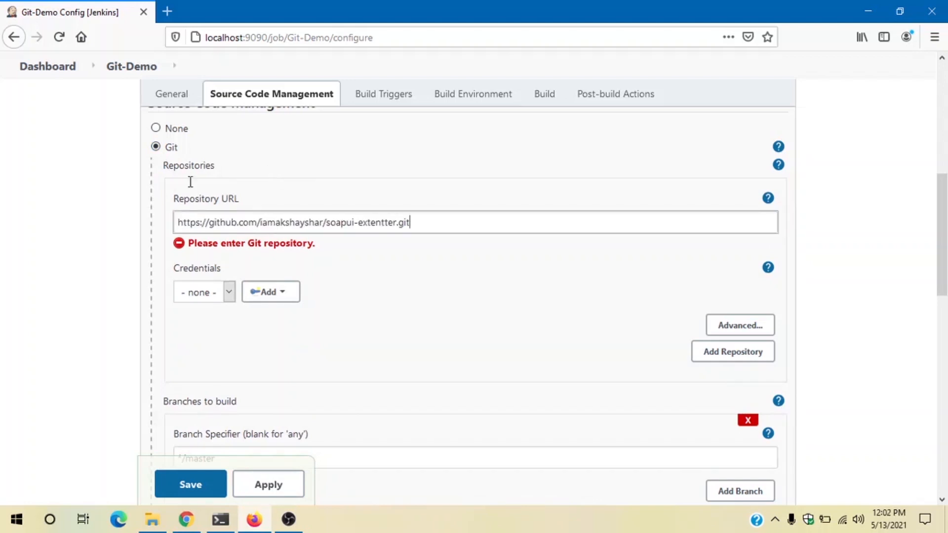
click(541, 321)
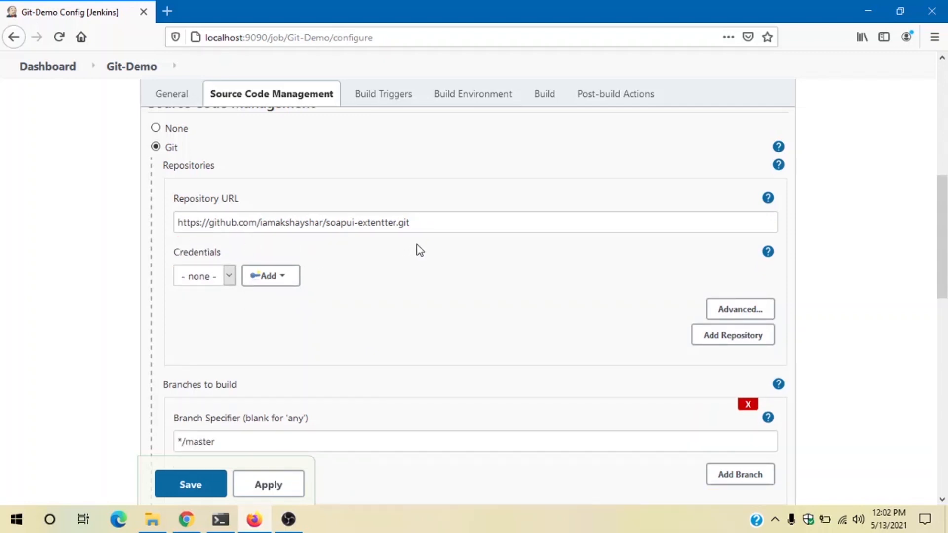
Google 'git scm for windows' in a new tab and open the git-scm.com Windows download page.
click(168, 12)
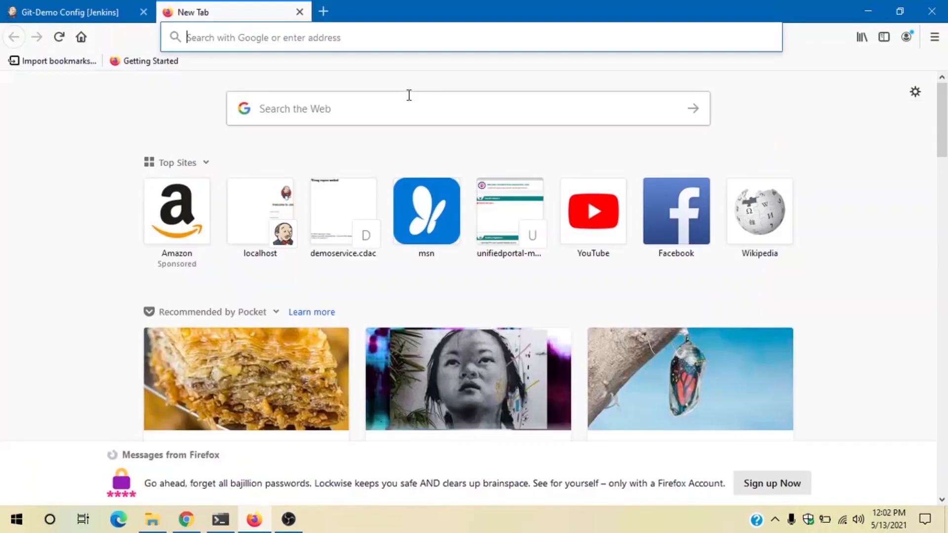
text(git scm)
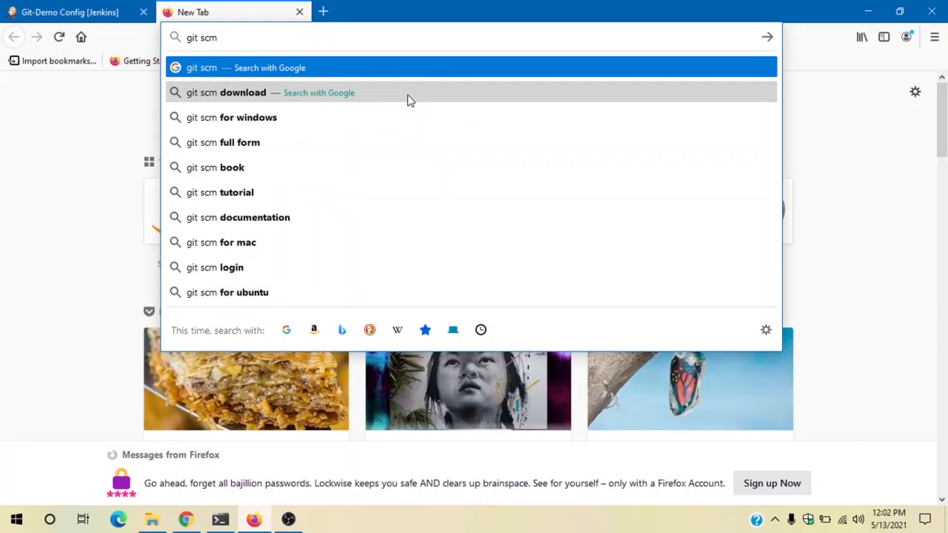
text( for windows)
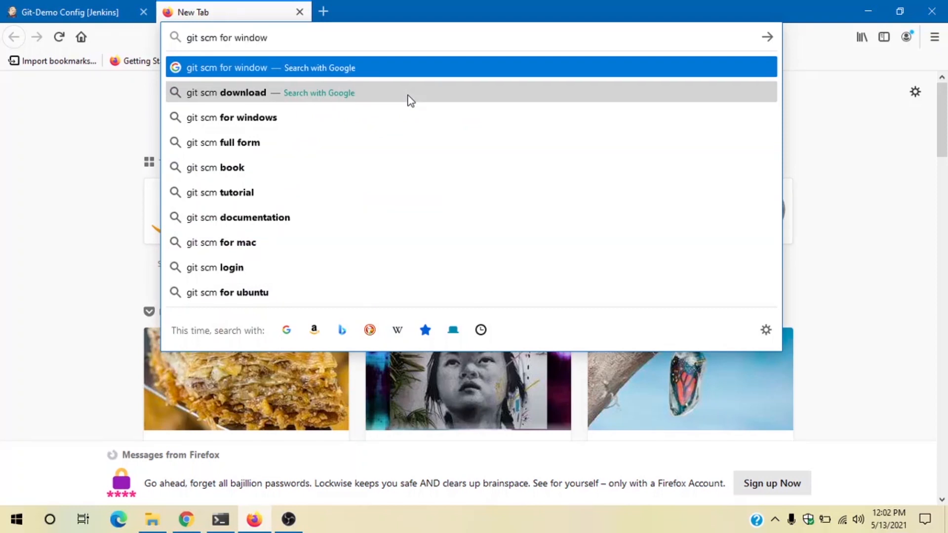
key(Return)
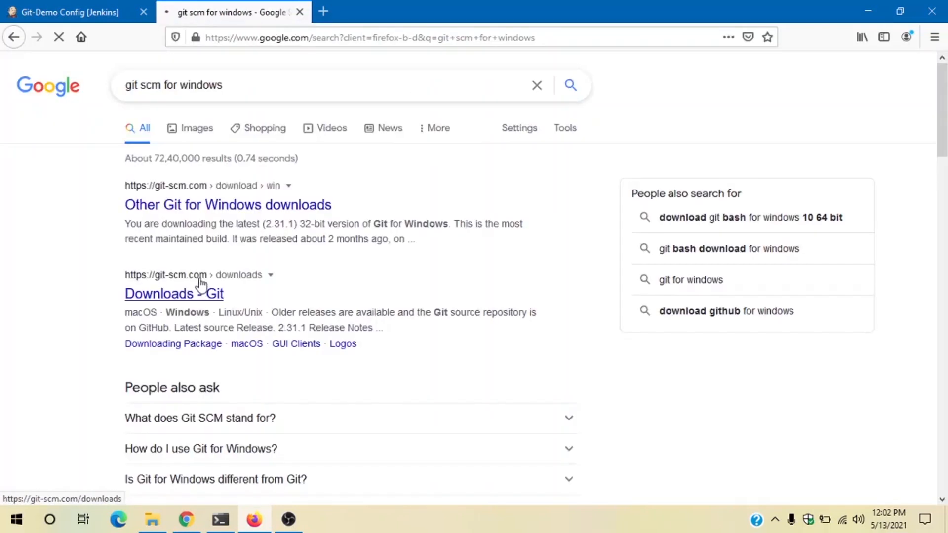
click(211, 208)
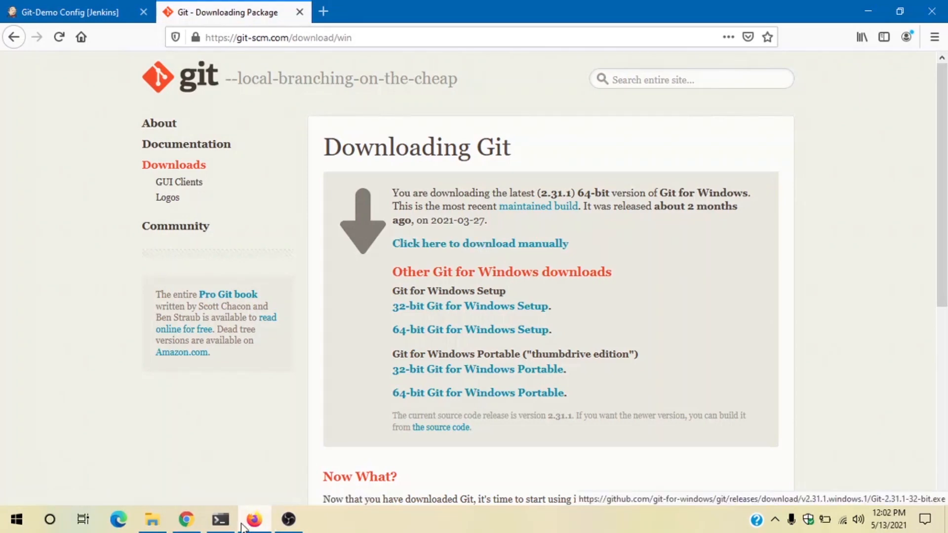
click(220, 519)
In a new prompt, run git --version to confirm 2.29.2.windows.2, then exit it.
click(191, 11)
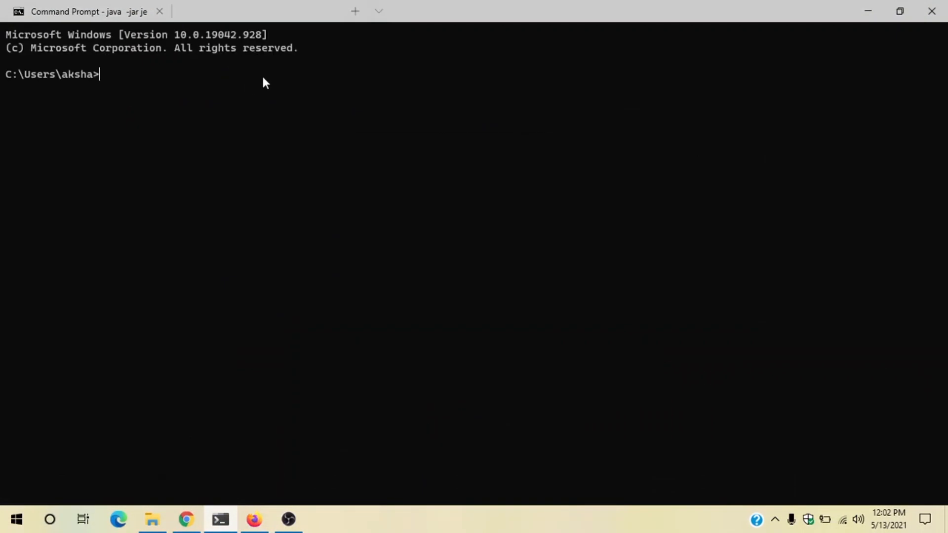
text(git -version)
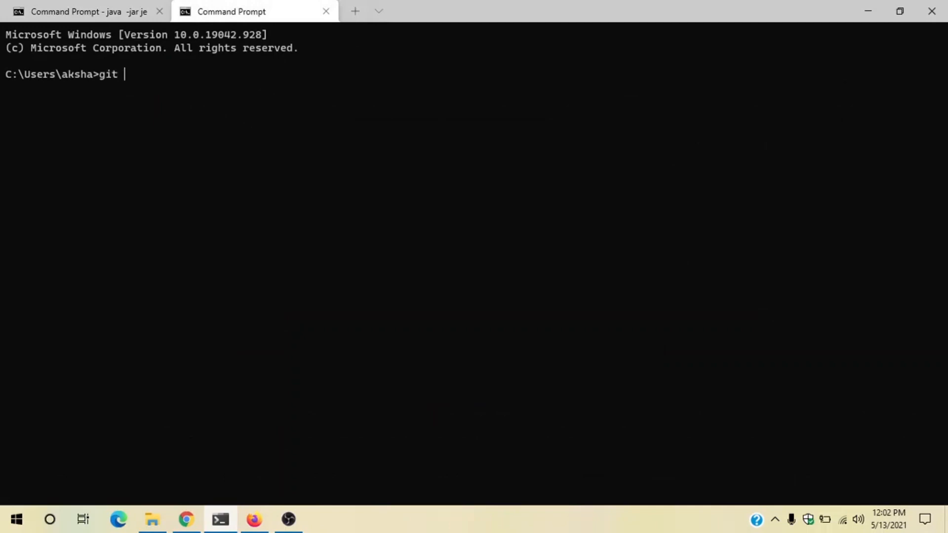
key(Return)
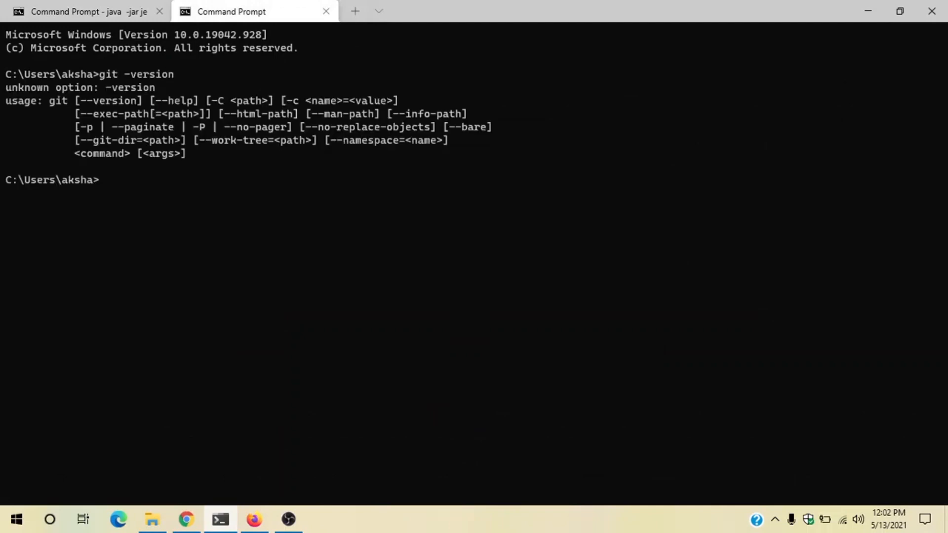
text(git --version)
key(Return)
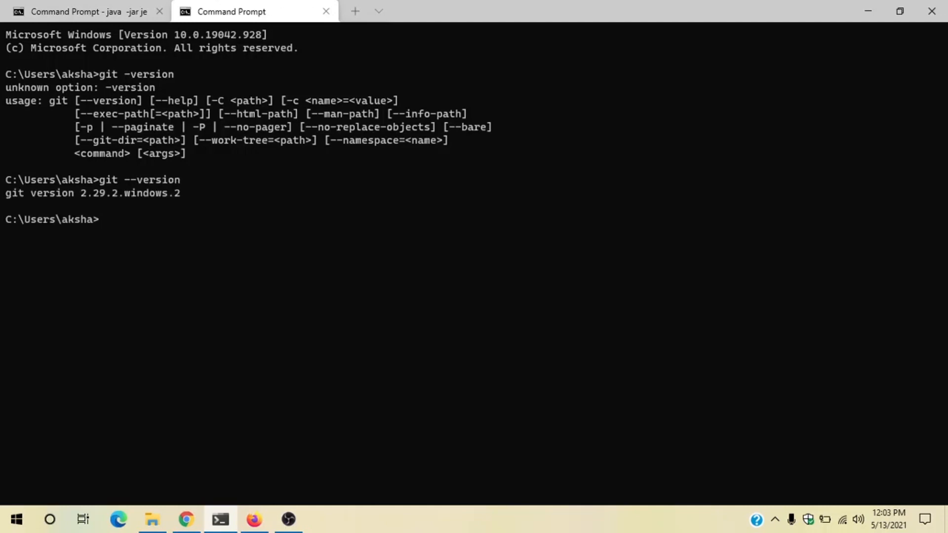
drag(179, 194, 10, 197)
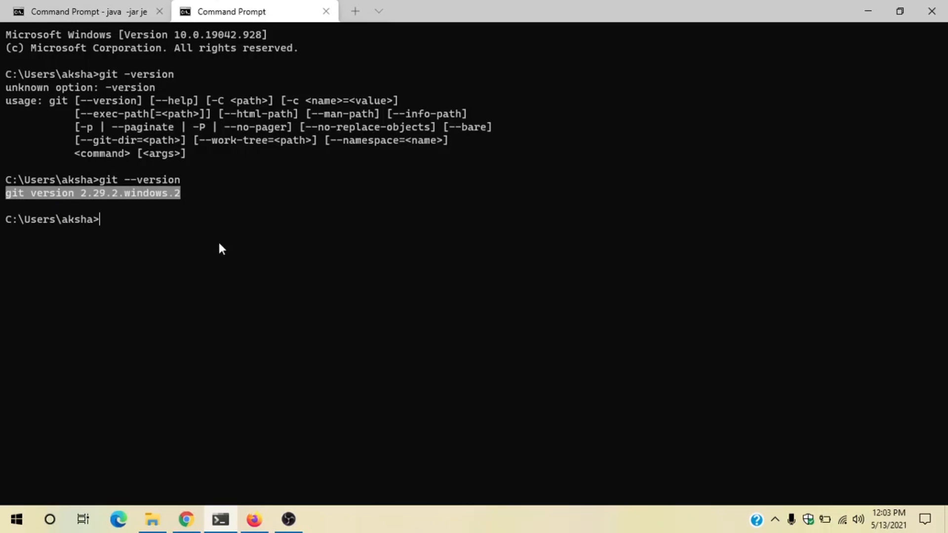
text(exit)
key(Return)
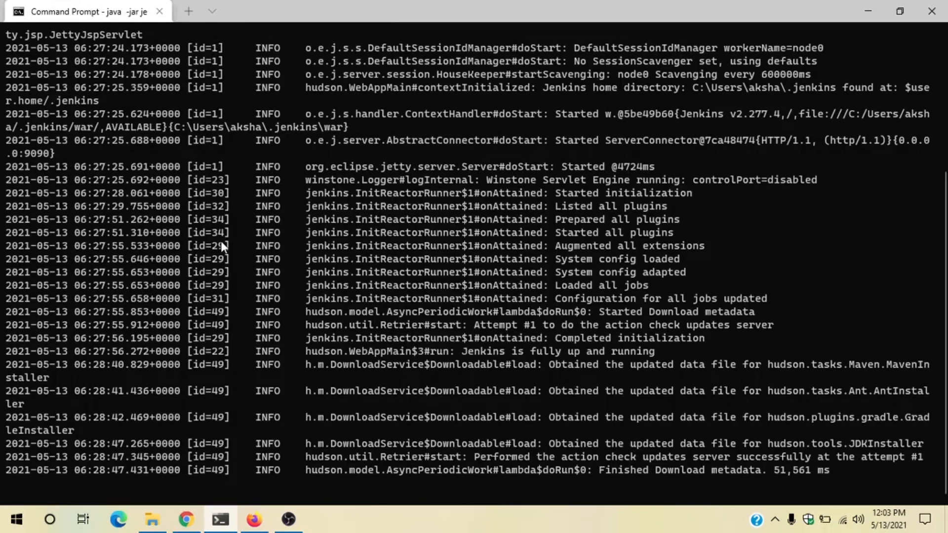
Close the git download page and dismiss the GitHub clone popup, returning to the Jenkins configuration.
click(255, 517)
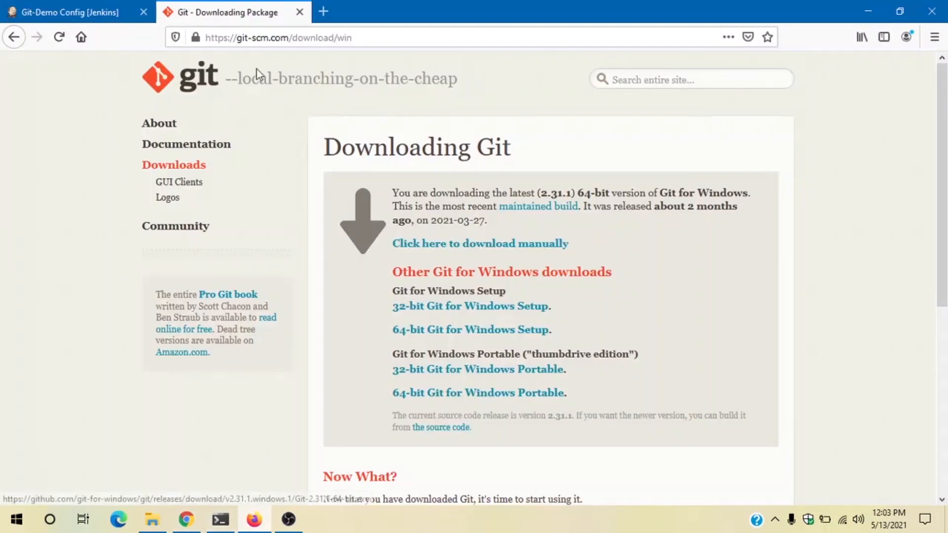
click(300, 12)
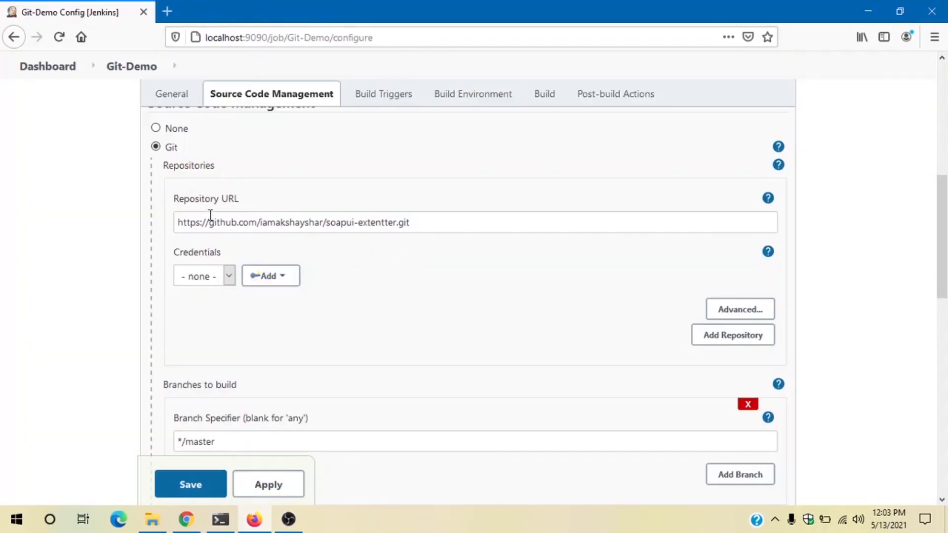
click(196, 527)
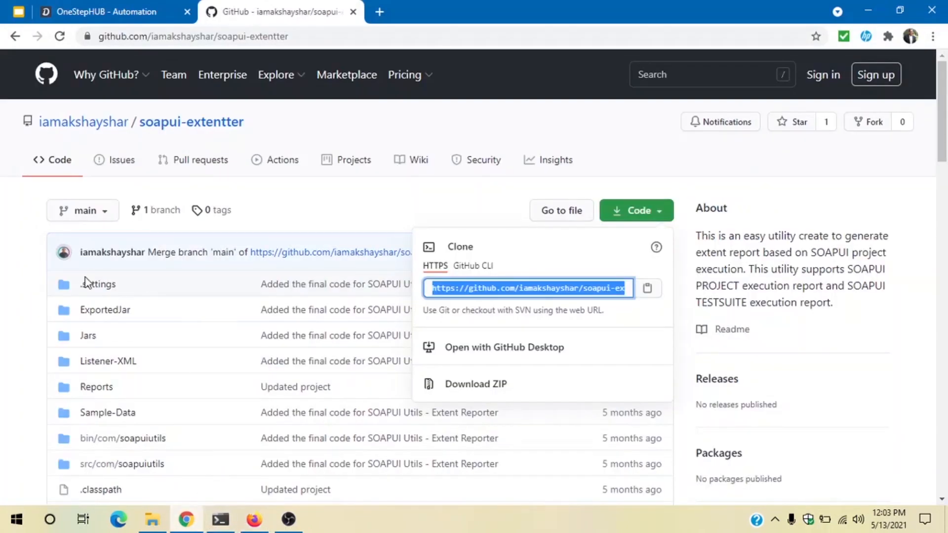
click(12, 262)
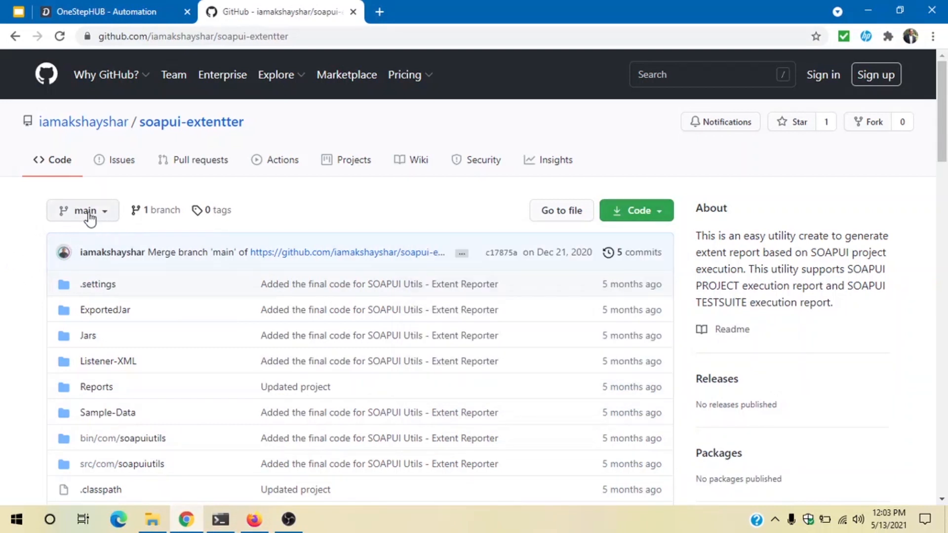
click(255, 529)
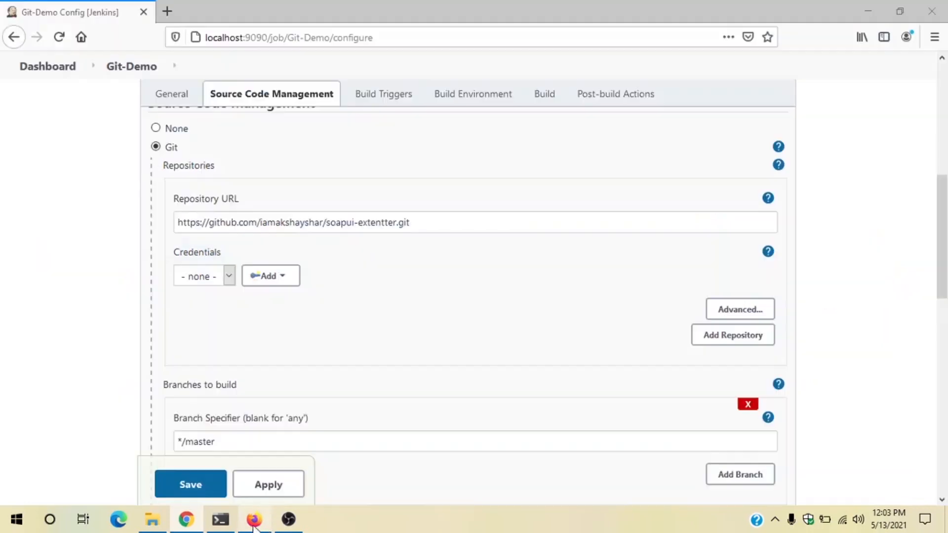
Change the Git-Demo Branch Specifier from */master to */main, then apply and save.
click(730, 314)
scroll(277, 252, down, 1)
scroll(292, 259, down, 3)
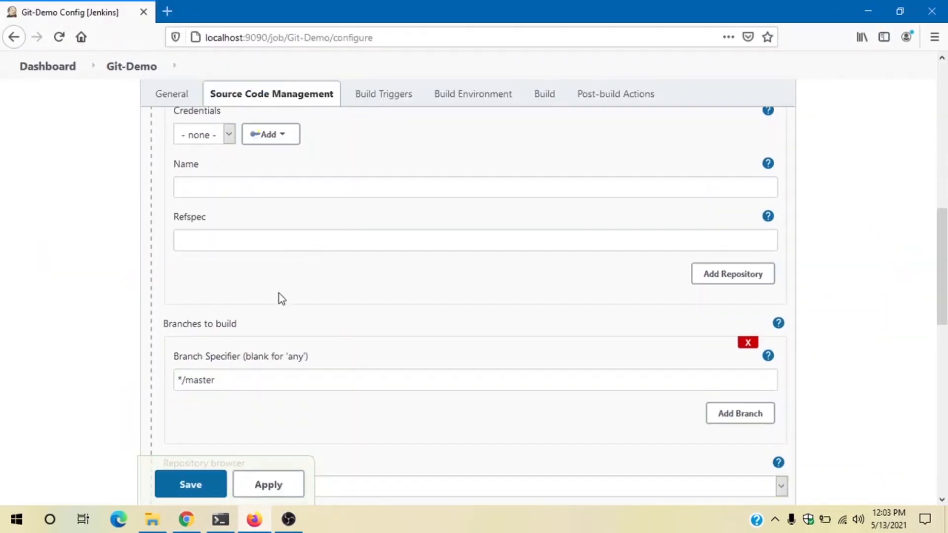
click(242, 311)
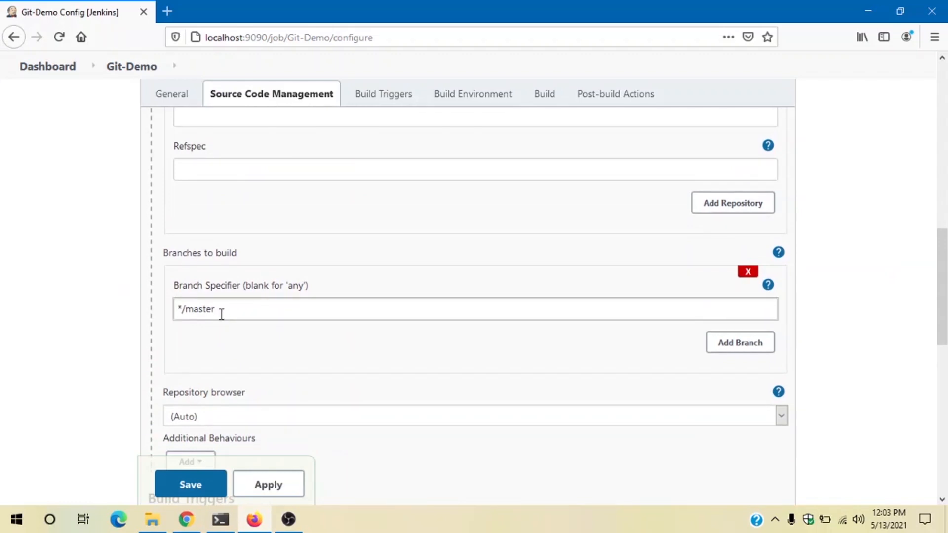
drag(186, 310, 255, 312)
text(main)
click(64, 313)
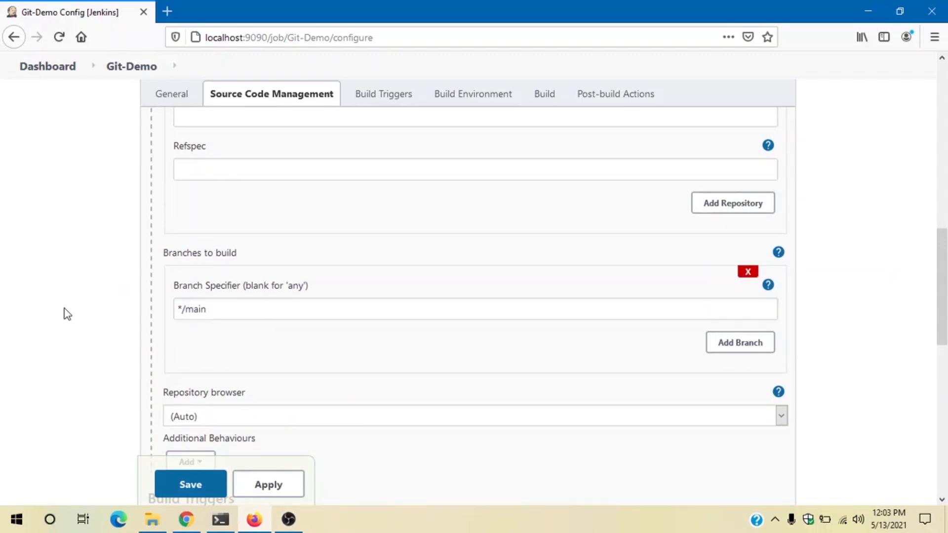
click(272, 486)
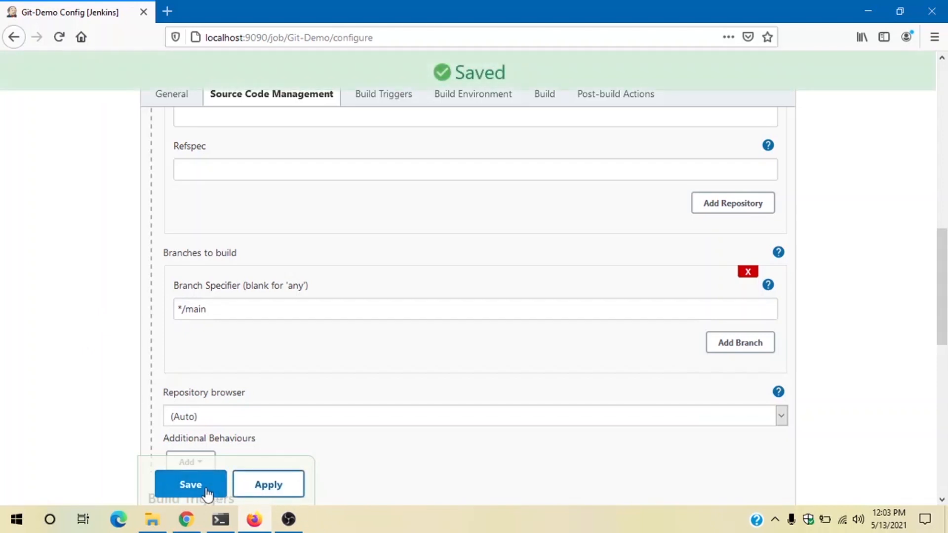
click(206, 491)
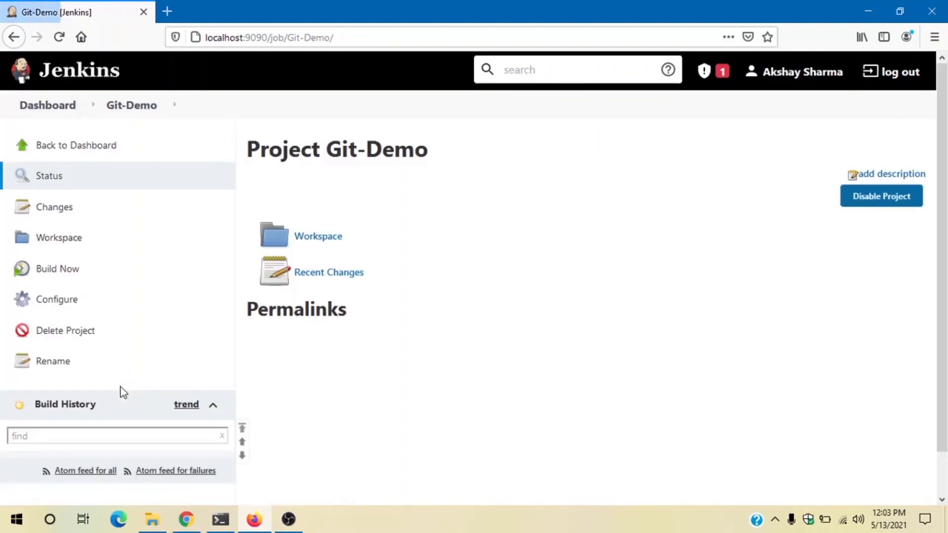
Start build #1 of Git-Demo and open its Console Output.
click(52, 271)
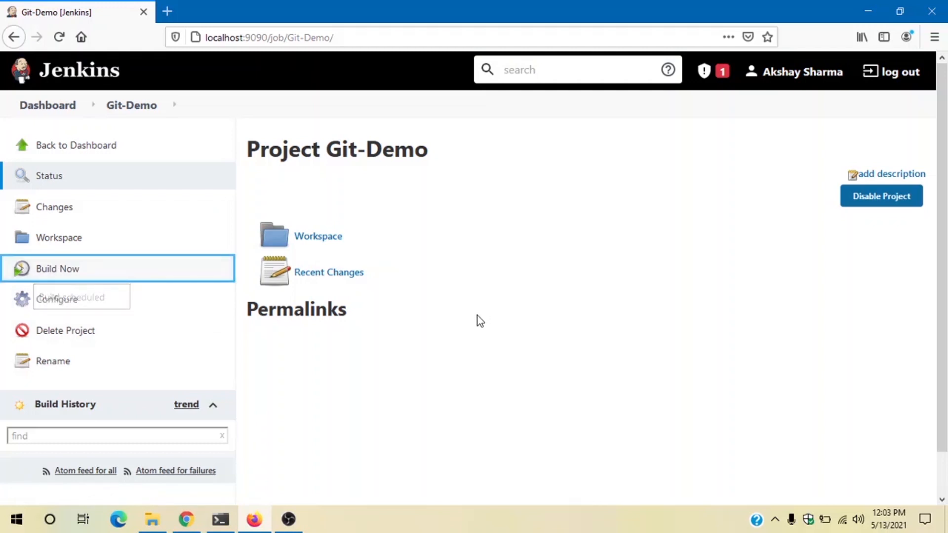
scroll(480, 321, down, 1)
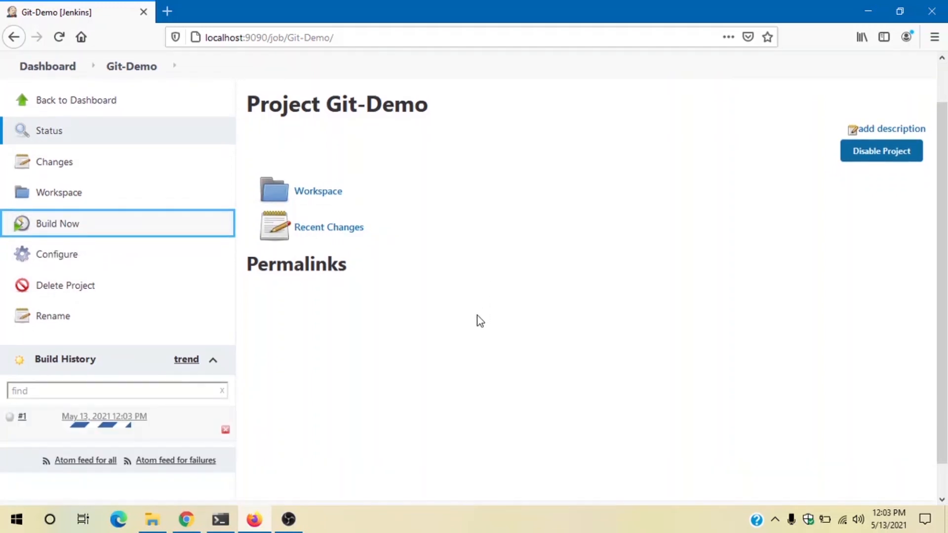
click(11, 424)
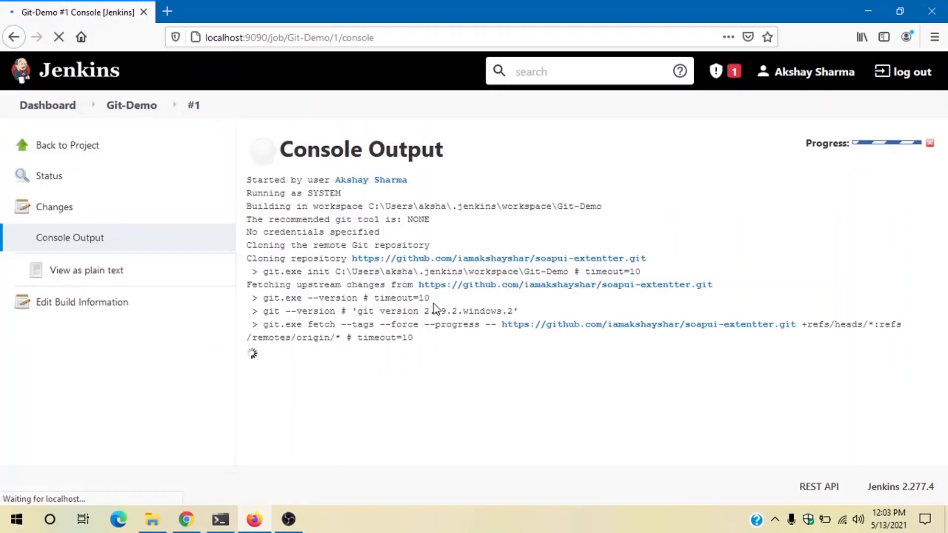
Check the log for the repository clone and Finished: SUCCESS, then return to the Git-Demo page.
drag(453, 154, 250, 151)
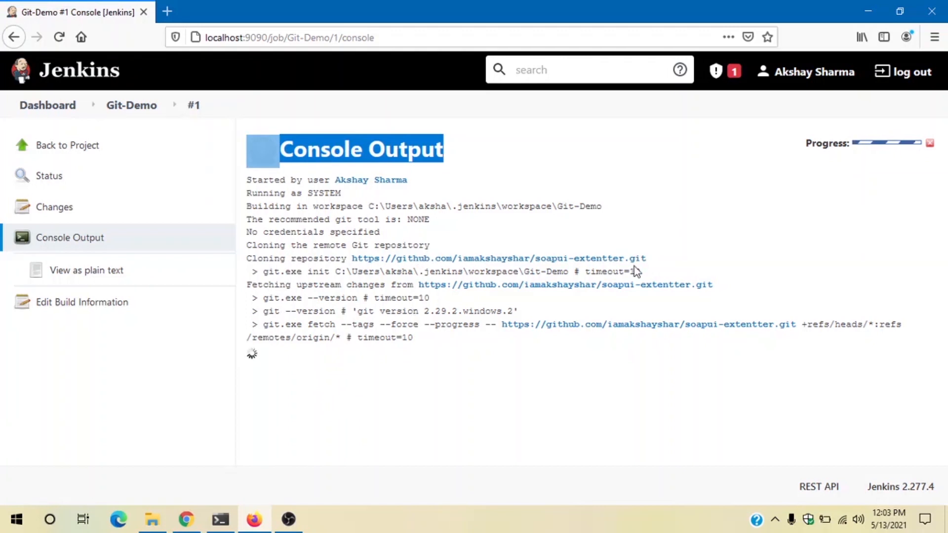
drag(713, 261, 246, 259)
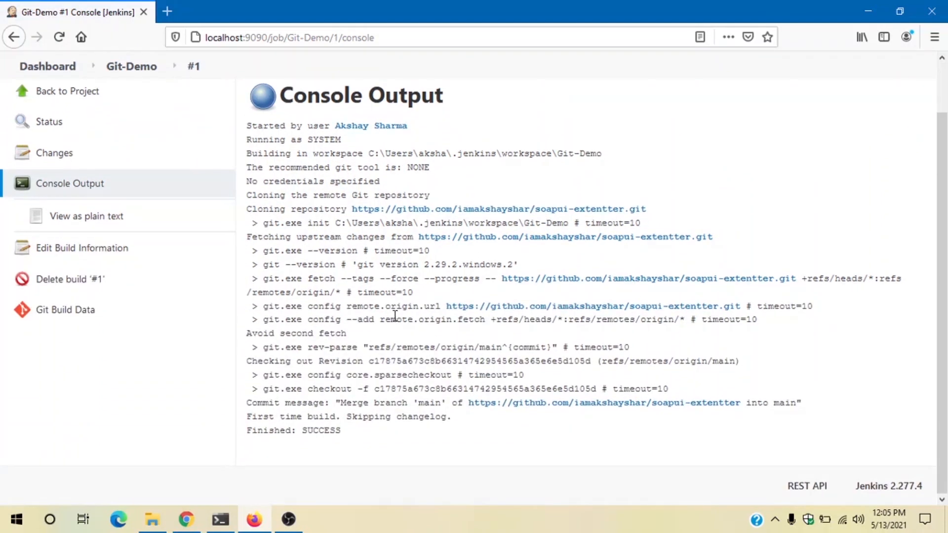
drag(348, 434, 246, 431)
scroll(380, 316, up, 2)
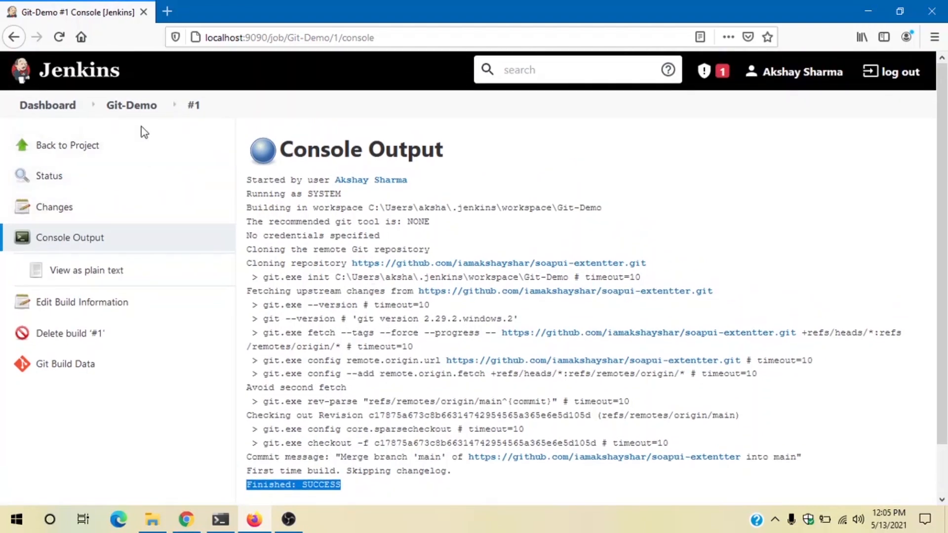
click(130, 109)
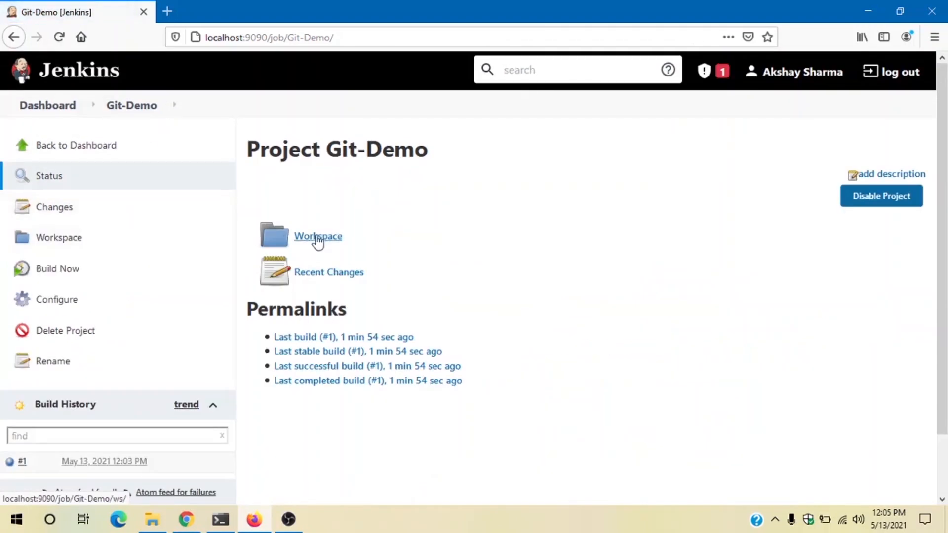
View the Git-Demo workspace listing .git, Jars, Reports and calculator-soapui-project.xml.
click(316, 237)
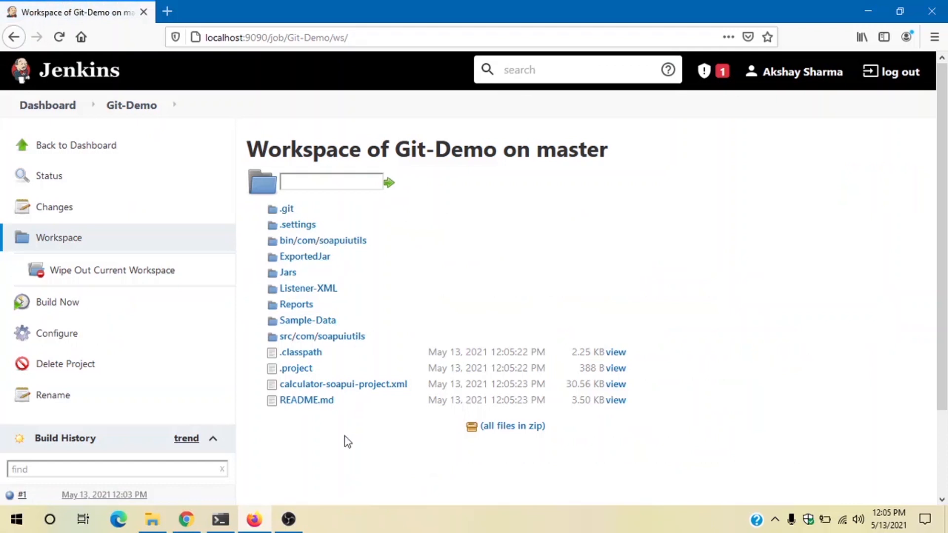
drag(345, 439, 276, 214)
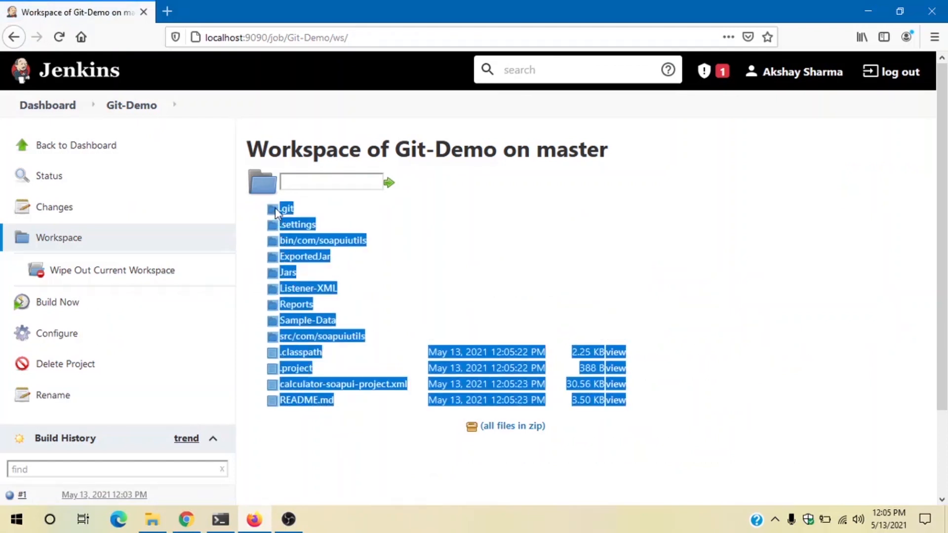
click(337, 452)
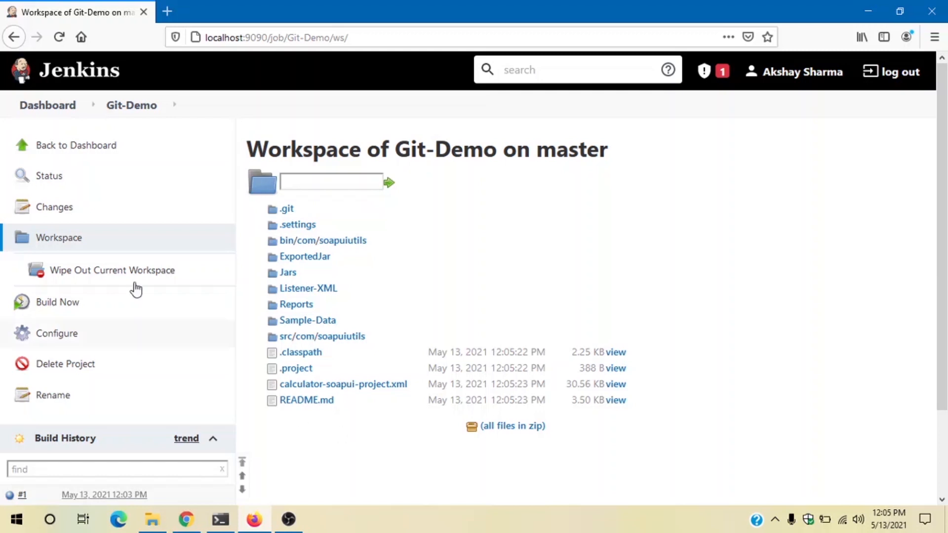
scroll(137, 324, down, 2)
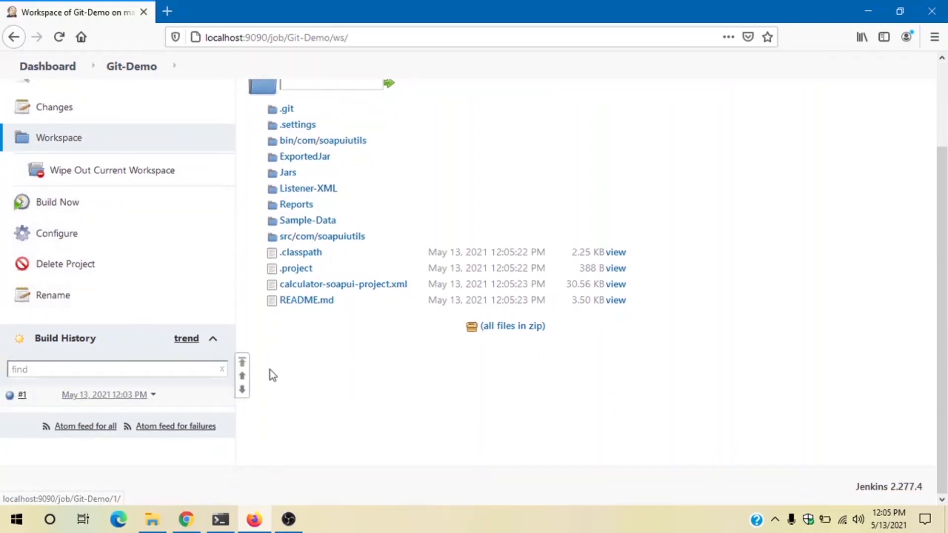